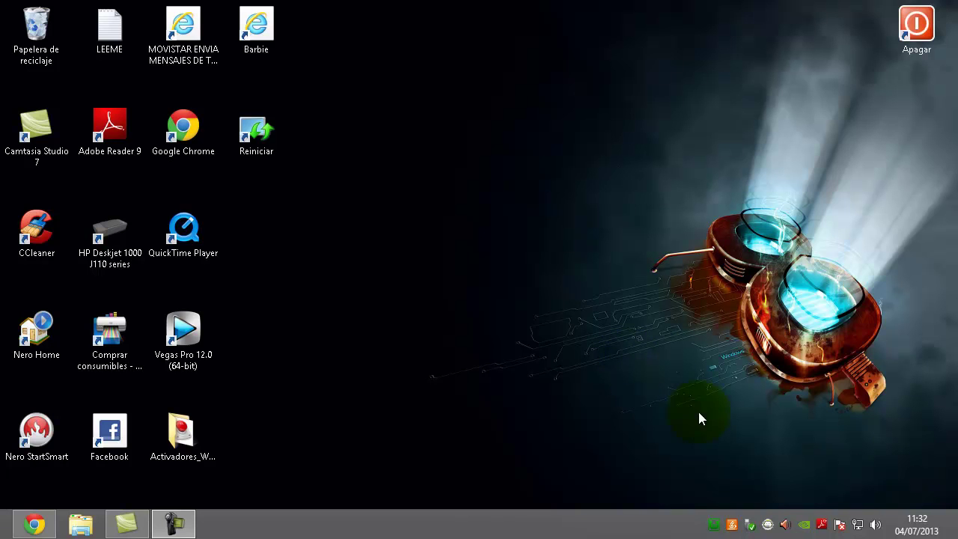
# - Switch to Google Chrome and view the public front page of the rolandostudios site from the Joomla administration
pyautogui.click(713, 524)
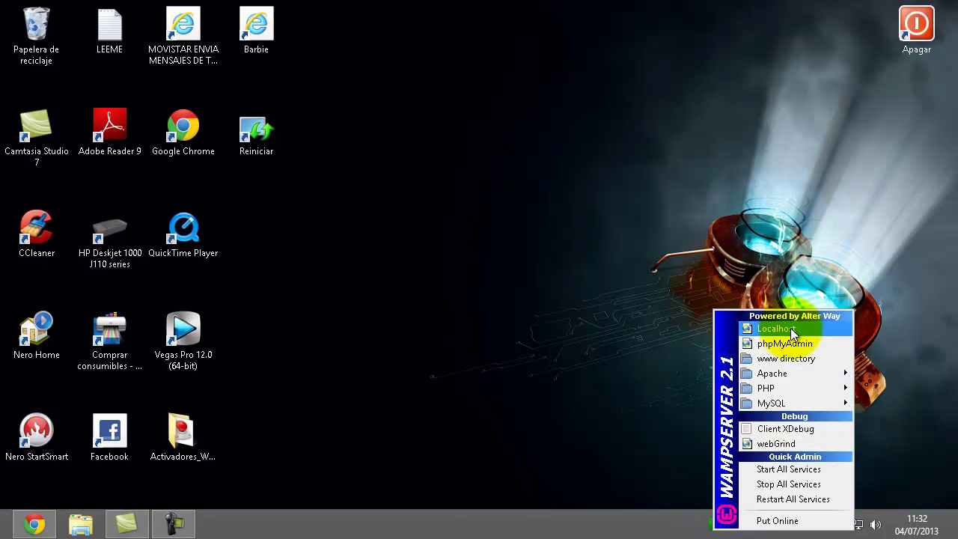
pyautogui.click(34, 524)
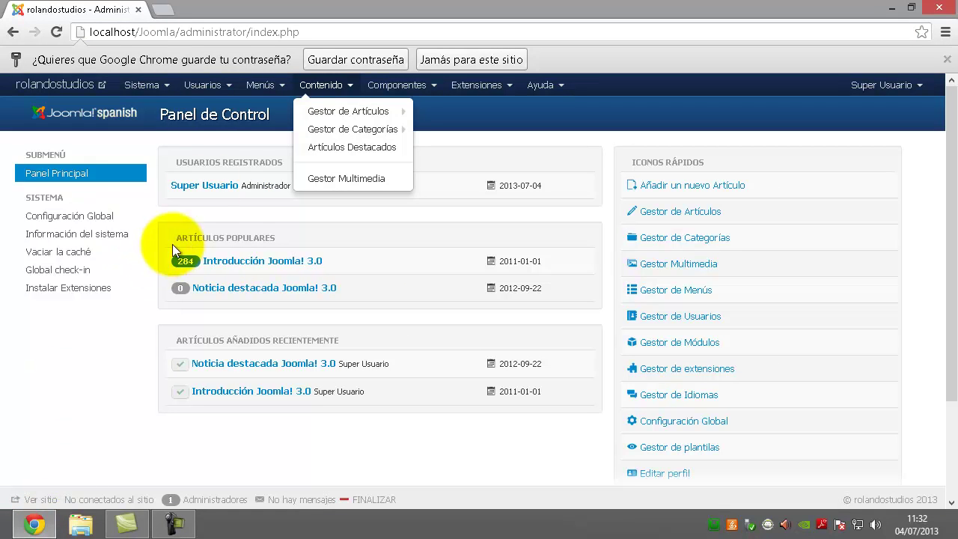
pyautogui.click(141, 84)
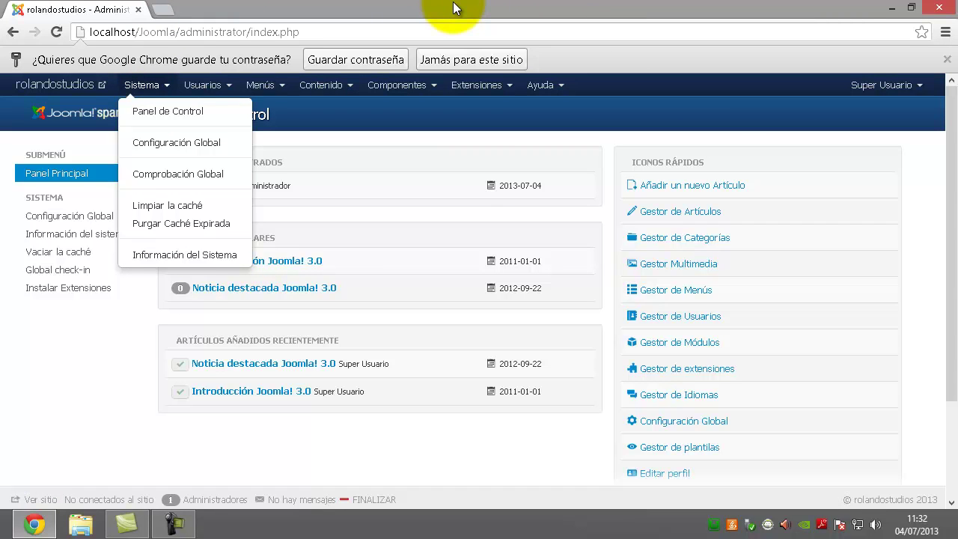
pyautogui.click(508, 30)
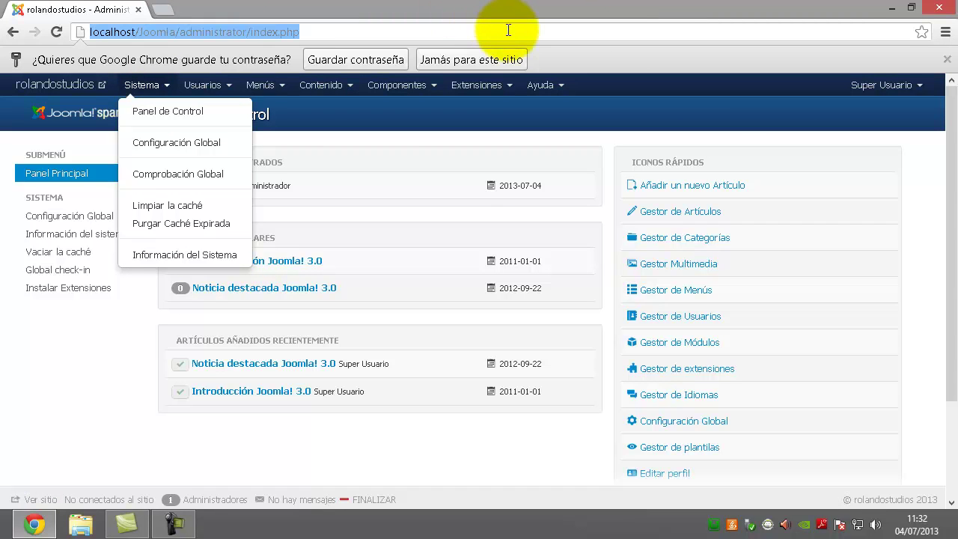
pyautogui.click(64, 87)
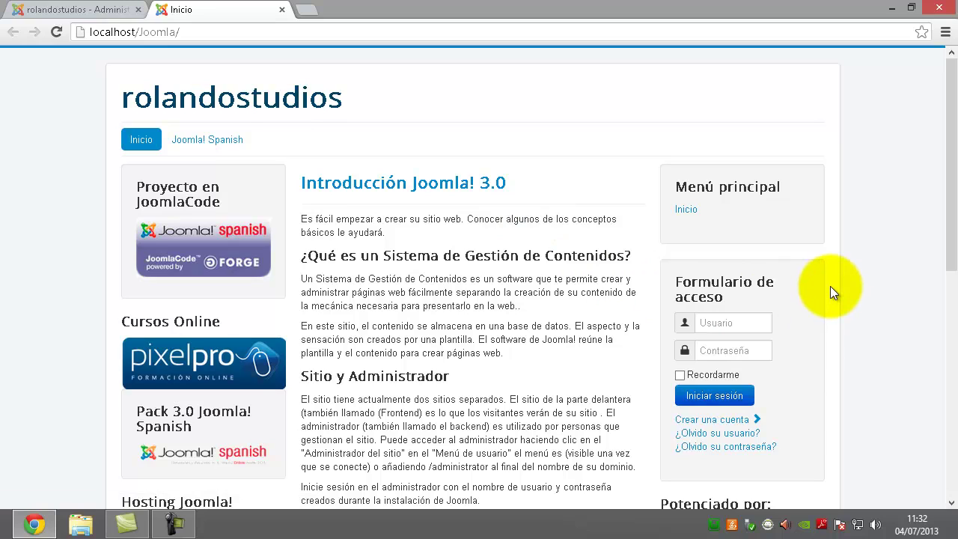
pyautogui.moveTo(951, 234); pyautogui.dragTo(944, 127)
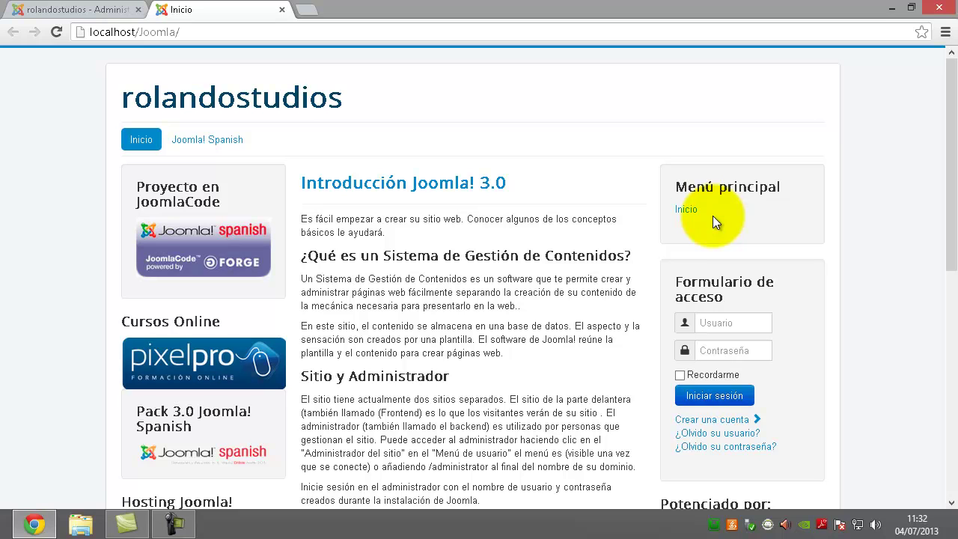
# - Create an article category titled Publicaciones with the alias publicaciones in the Joomla administration, then save and close it
pyautogui.click(58, 12)
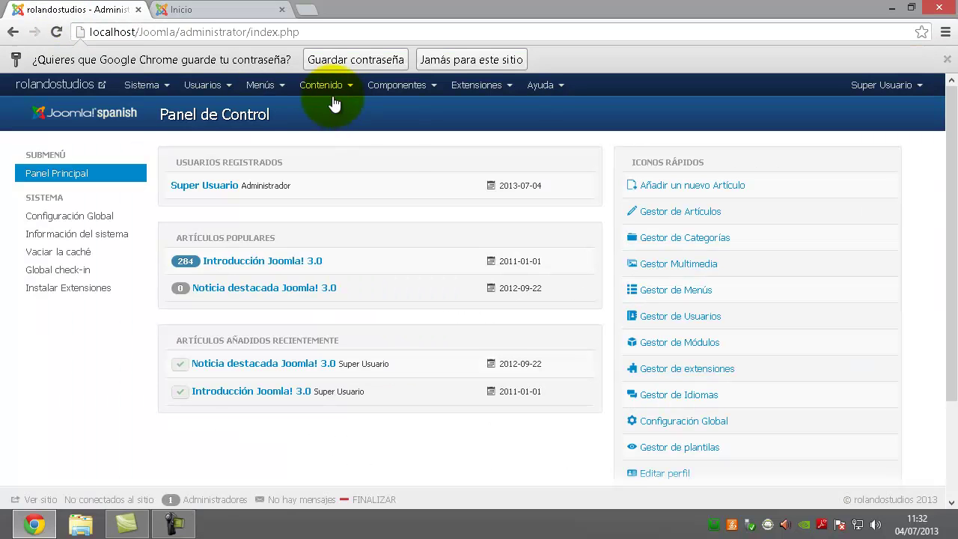
pyautogui.click(314, 87)
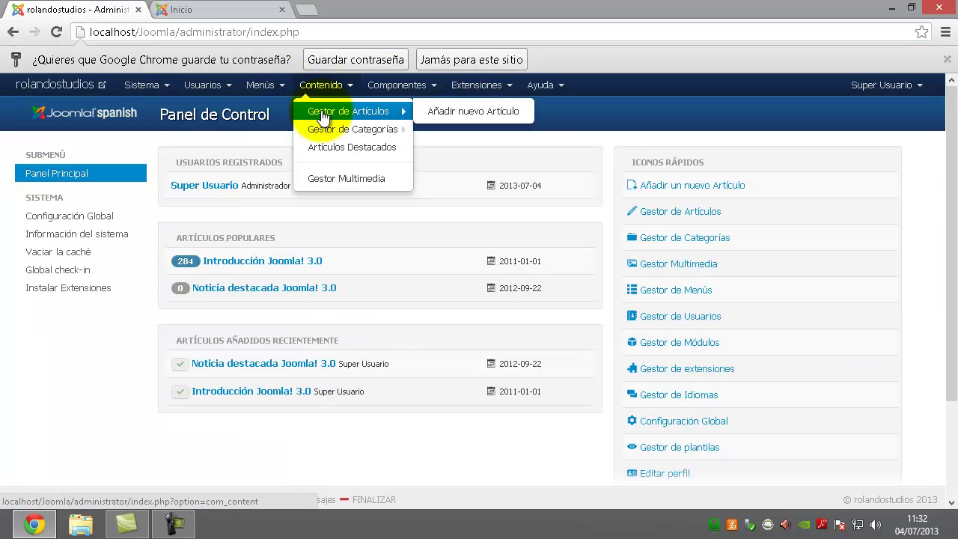
pyautogui.moveTo(319, 132)
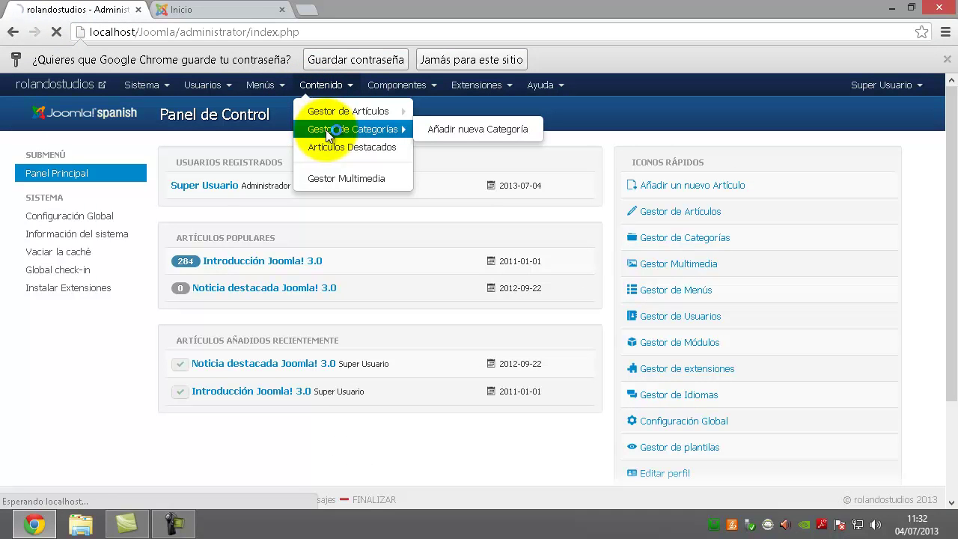
pyautogui.click(325, 132)
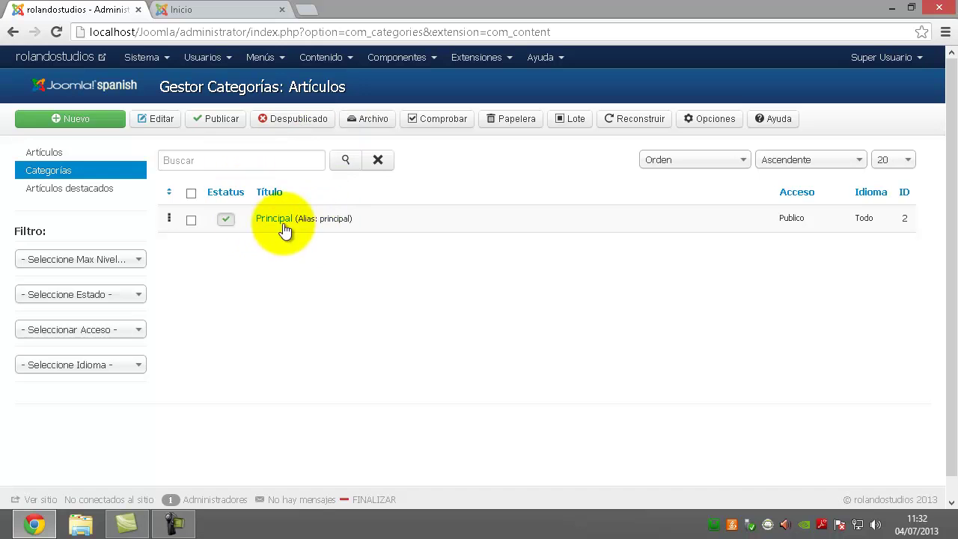
pyautogui.click(93, 125)
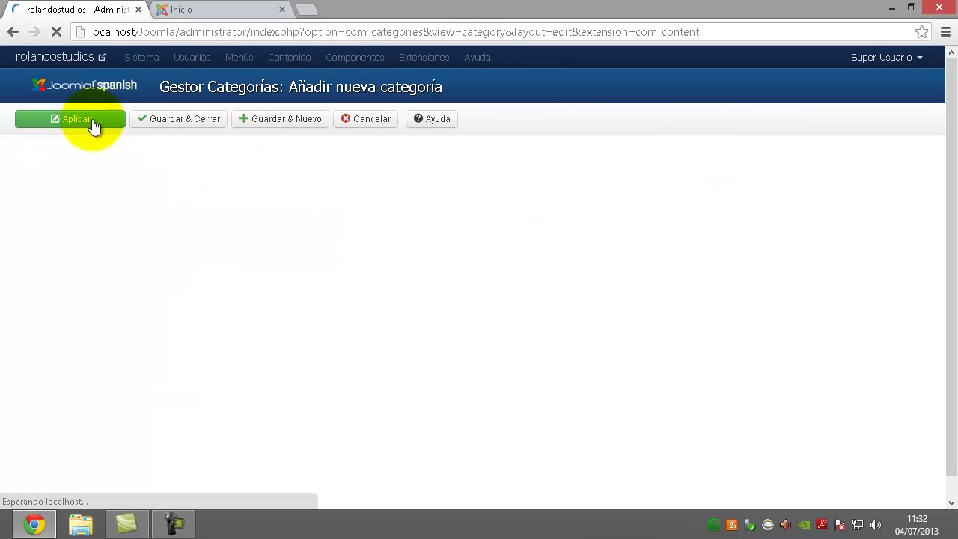
pyautogui.click(154, 196)
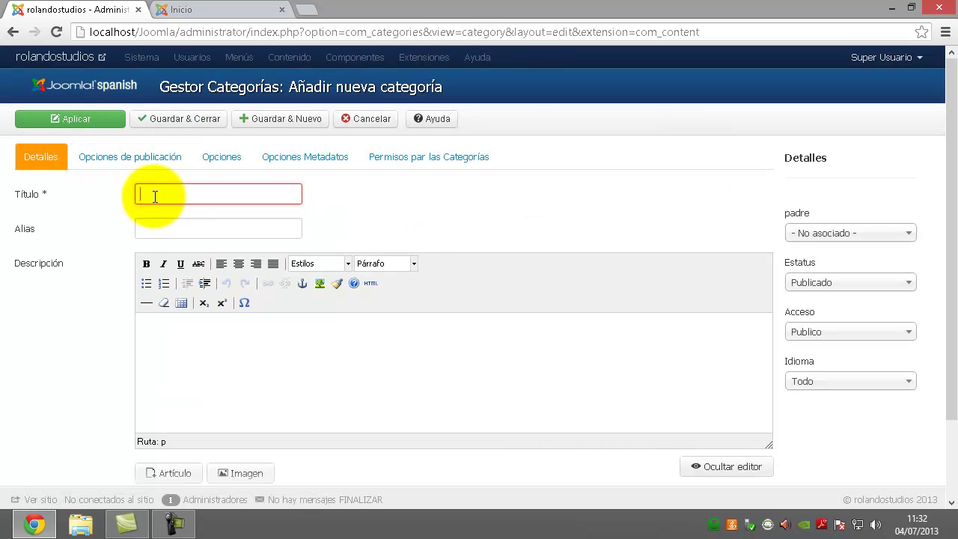
pyautogui.write('Publicaciones')
pyautogui.click(172, 230)
pyautogui.write('publicaciones')
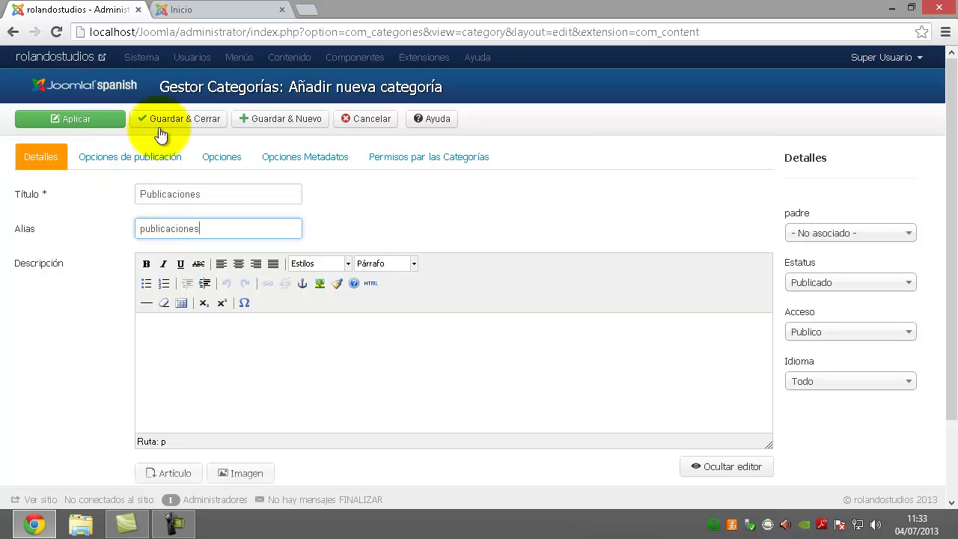
pyautogui.click(185, 123)
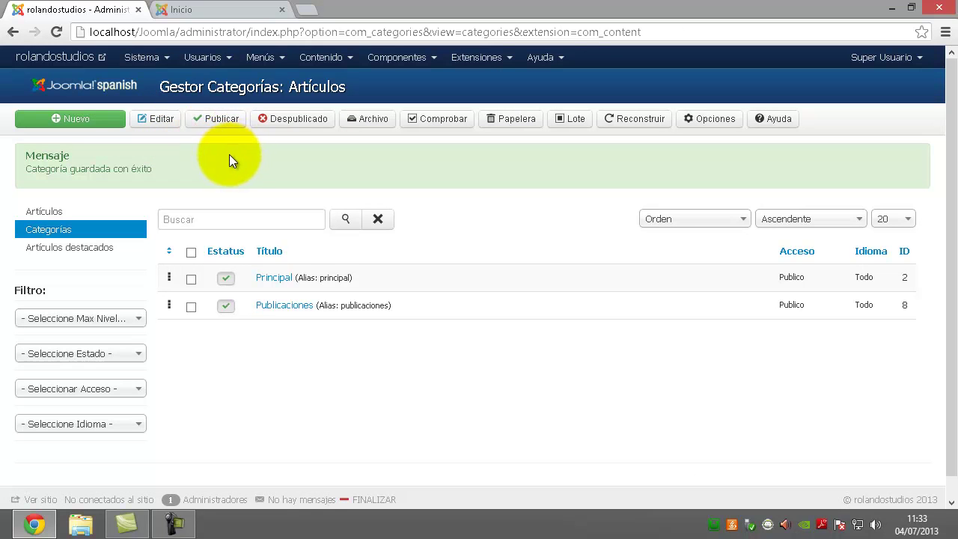
# - Start a new article titled Ejemplo1 and assign it to the Publicaciones category
pyautogui.click(323, 60)
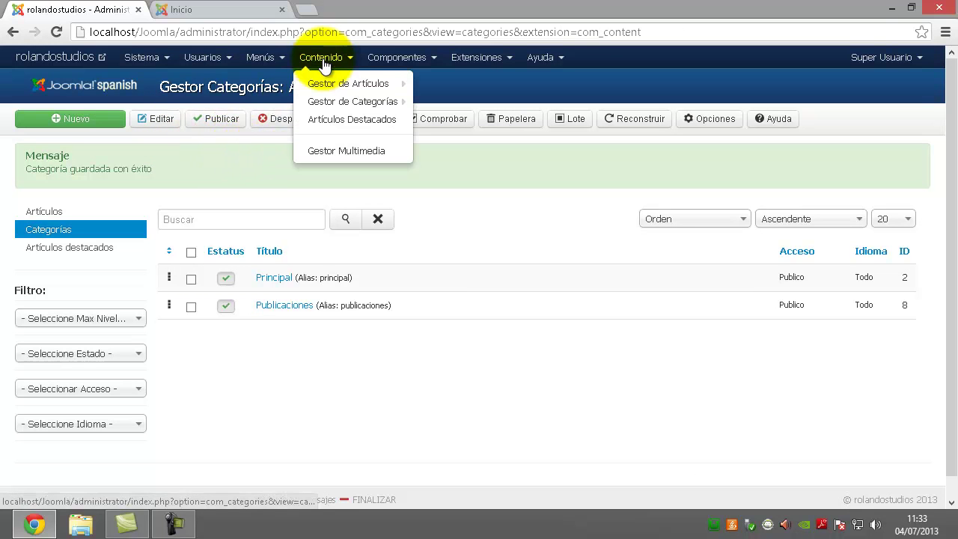
pyautogui.click(330, 83)
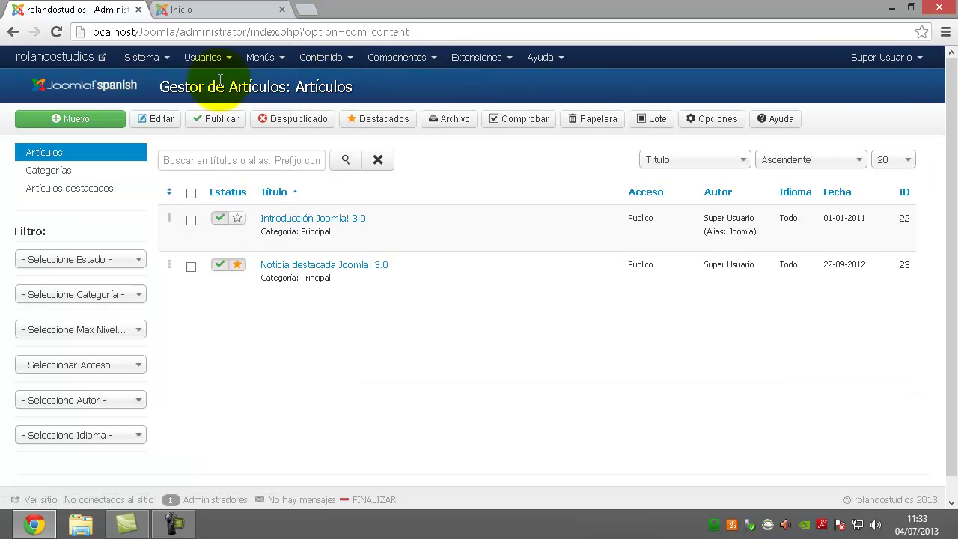
pyautogui.click(86, 122)
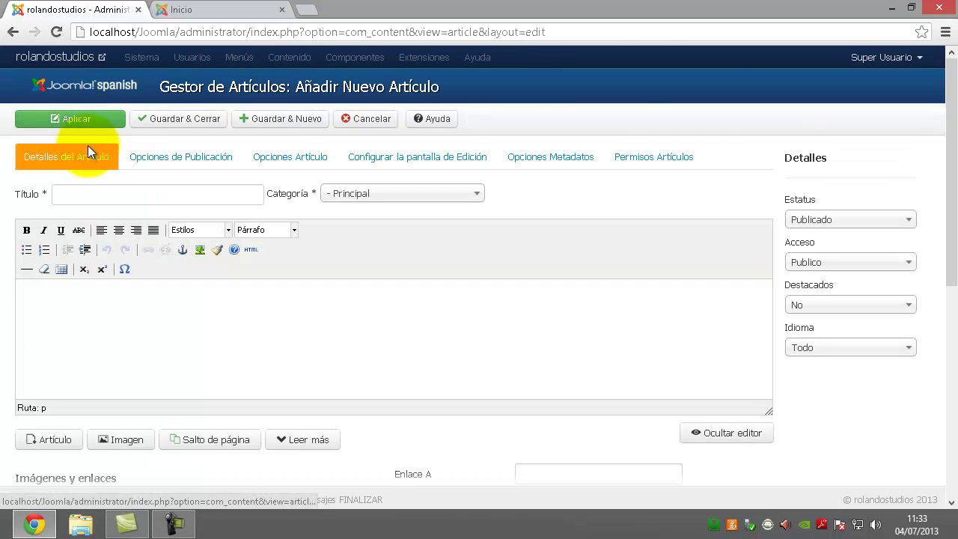
pyautogui.click(78, 193)
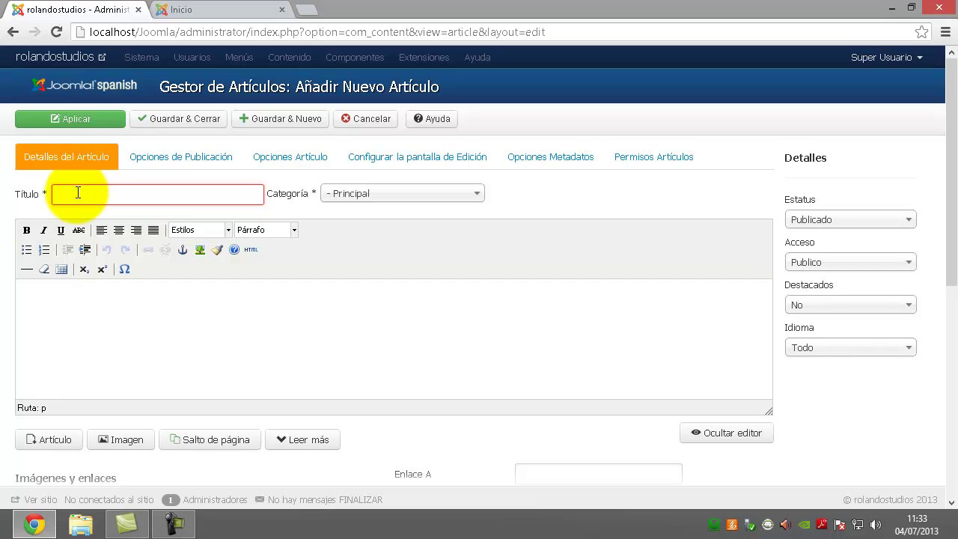
pyautogui.write('Ejemplo1')
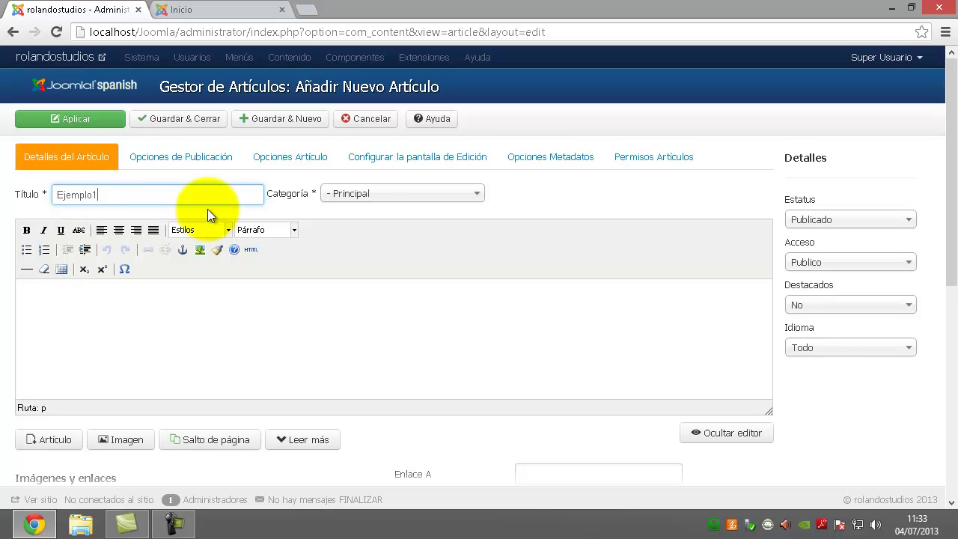
pyautogui.click(371, 195)
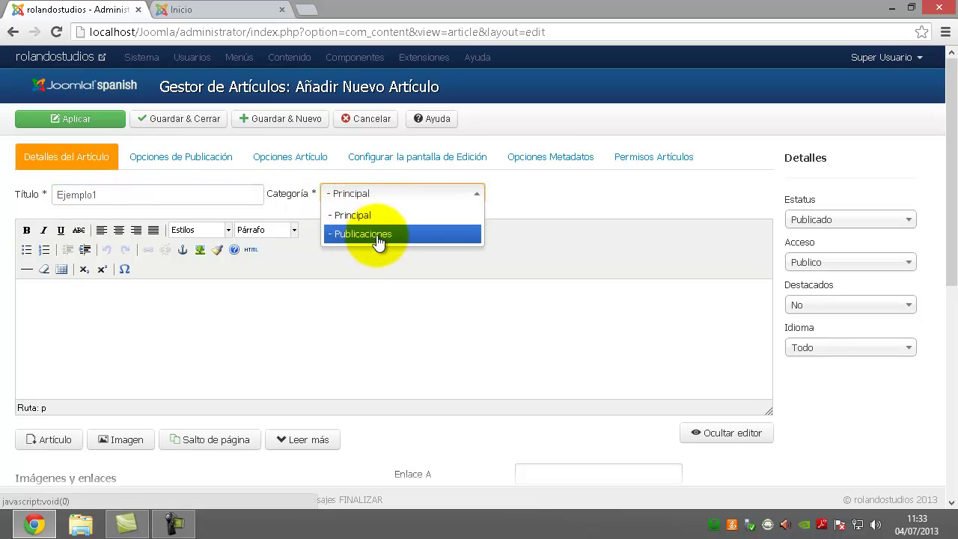
pyautogui.click(380, 234)
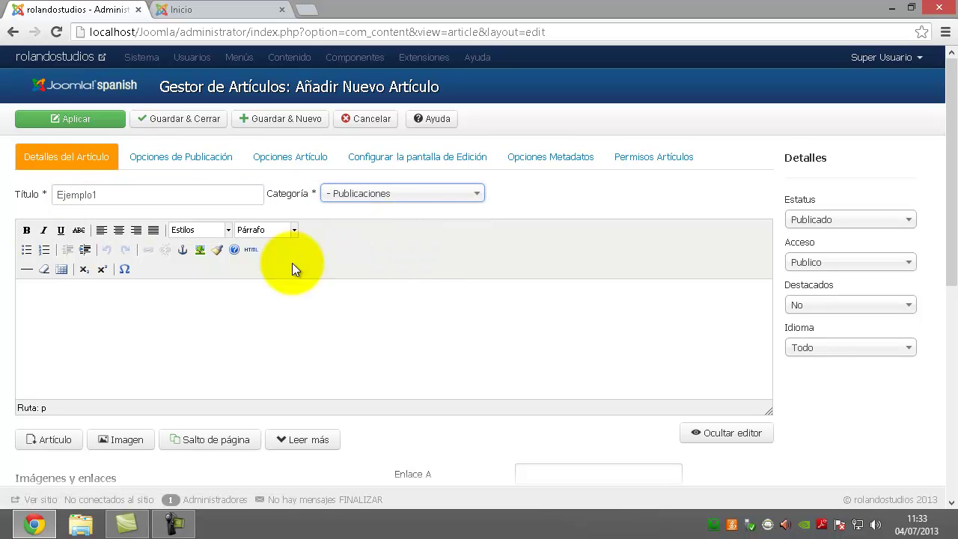
# - Write "Esta es primera pagian de ejemplo!" as the article's body text, then save and close the article
pyautogui.click(139, 305)
pyautogui.write('Es')
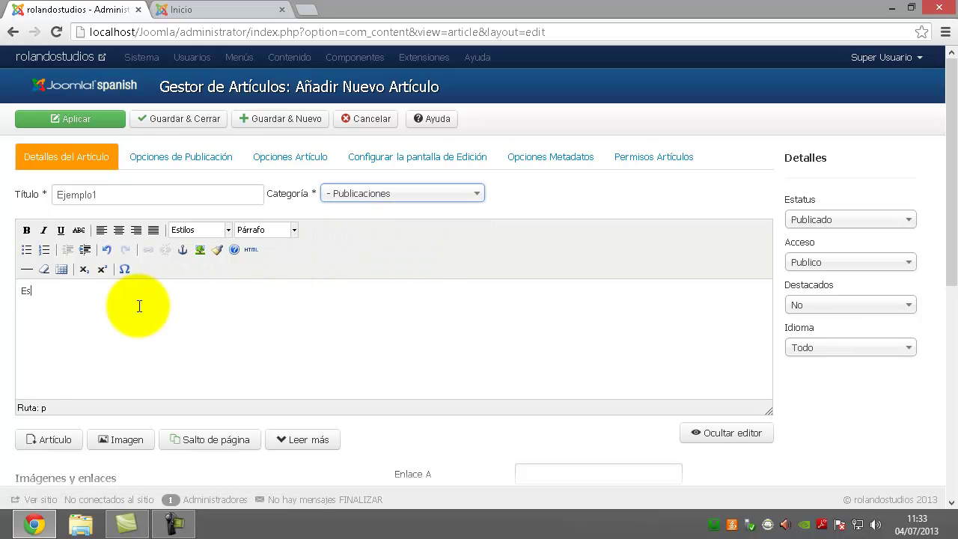
pyautogui.write('ta es primera pagian')
pyautogui.write('de ejemplo!')
pyautogui.click(195, 124)
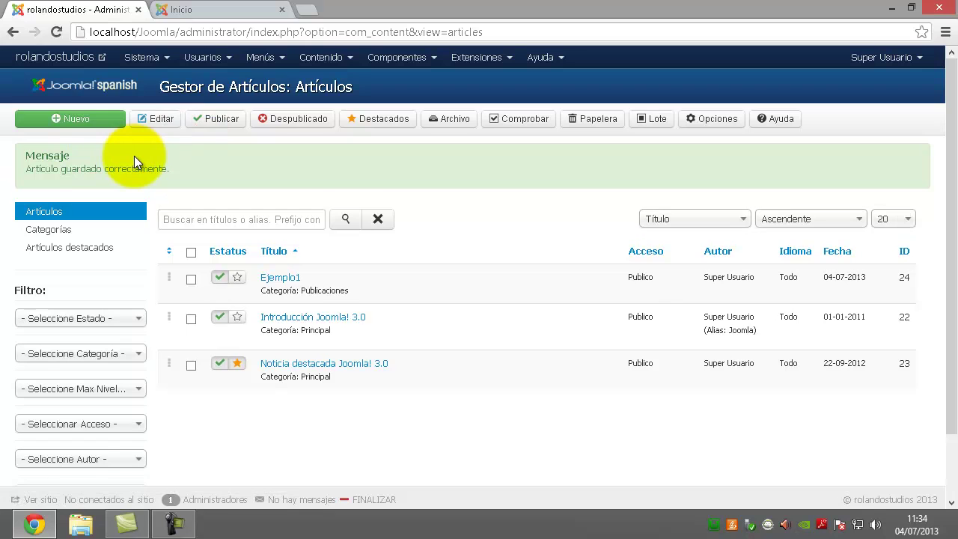
# - Reload the public front page to check whether the new article is listed in the main menu, and return to the administration
pyautogui.click(244, 9)
pyautogui.click(56, 32)
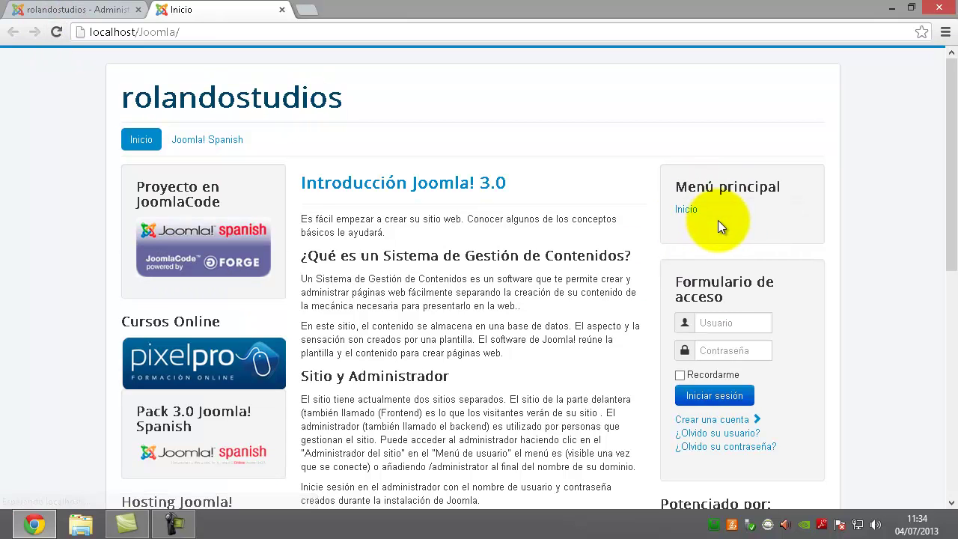
pyautogui.click(86, 10)
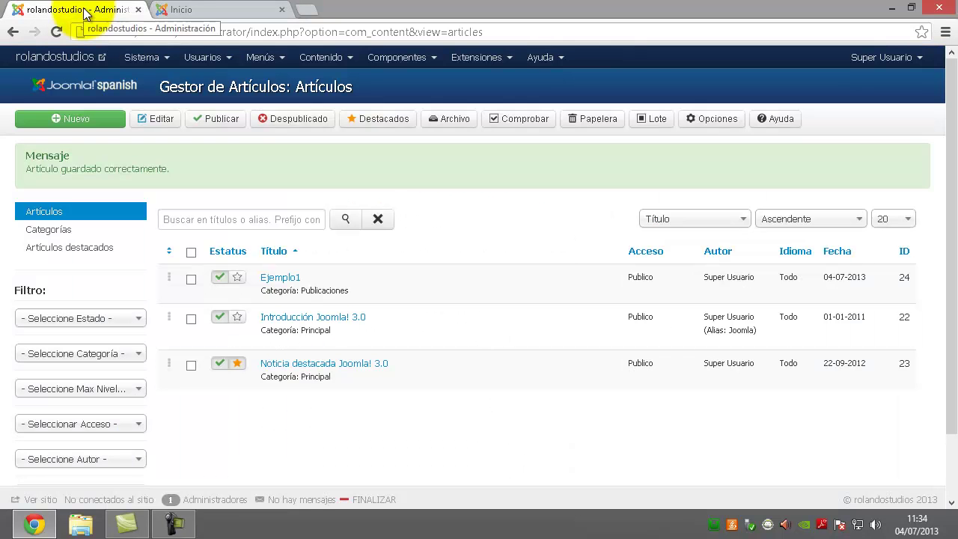
# - Add a new item to Menú principal and set its type to Artículo simple
pyautogui.click(255, 64)
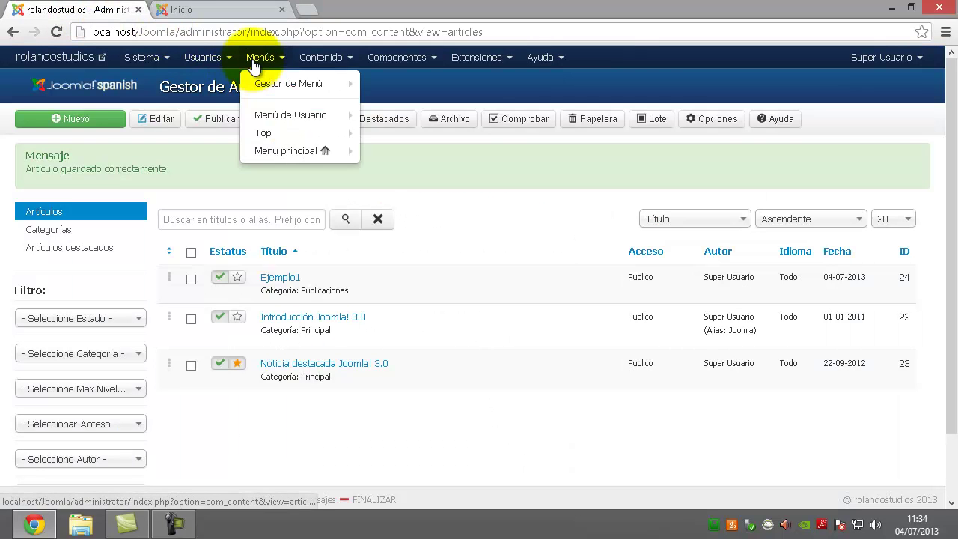
pyautogui.click(268, 83)
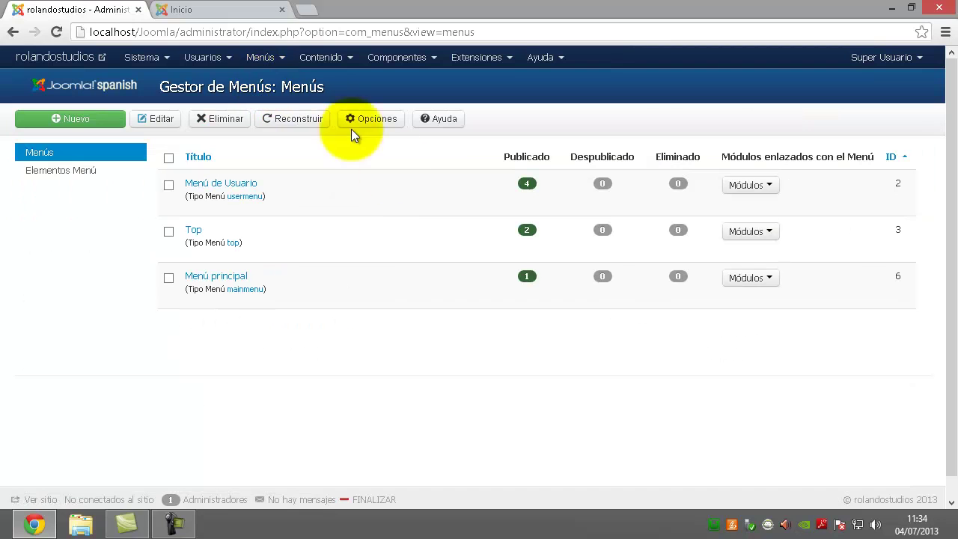
pyautogui.click(221, 282)
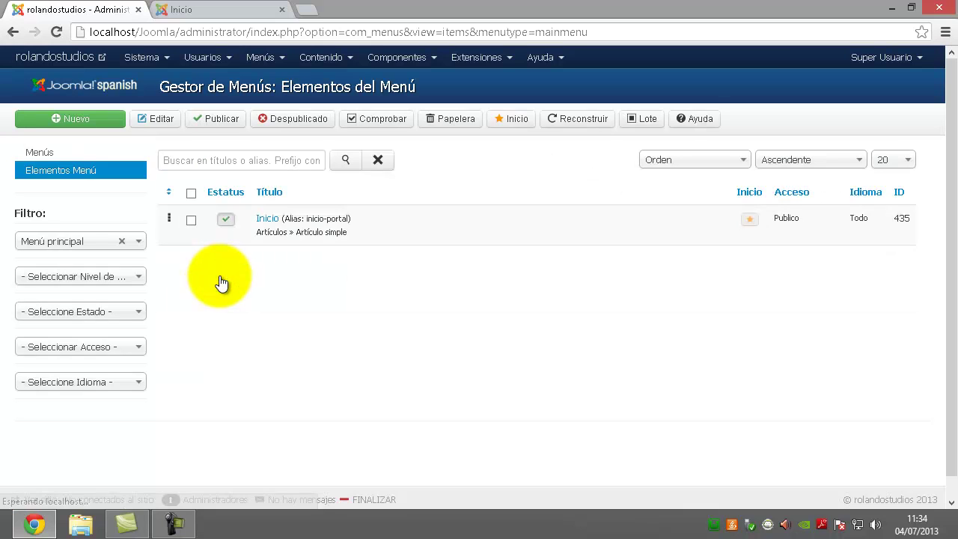
pyautogui.click(88, 123)
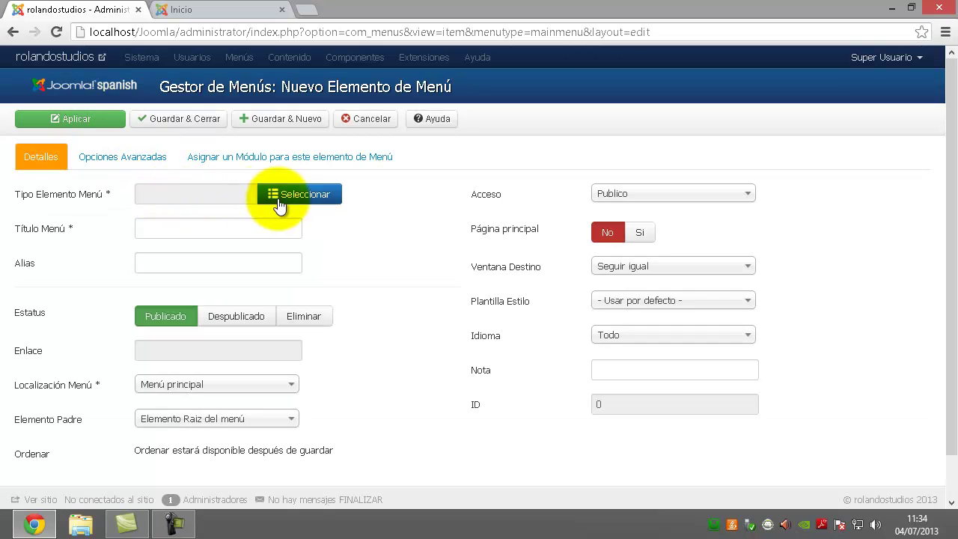
pyautogui.click(303, 201)
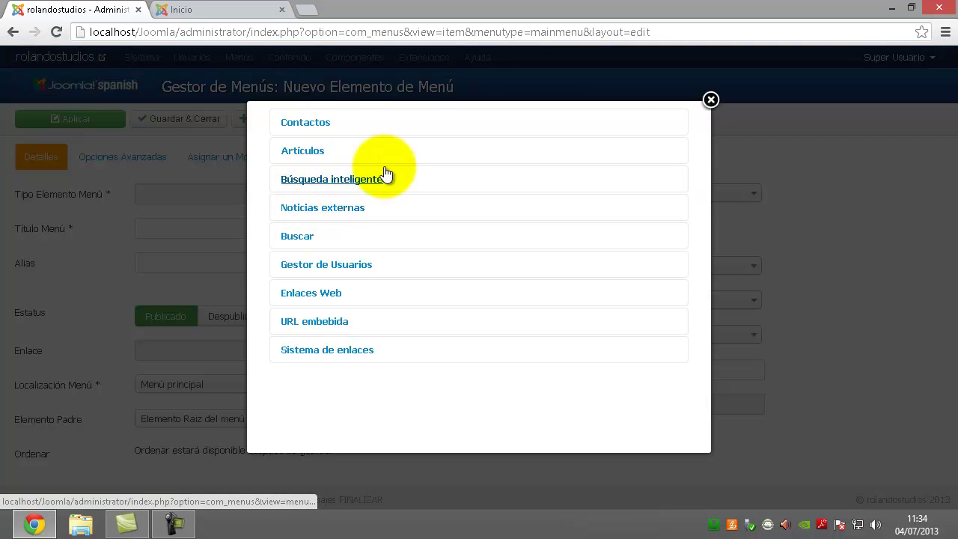
pyautogui.click(309, 158)
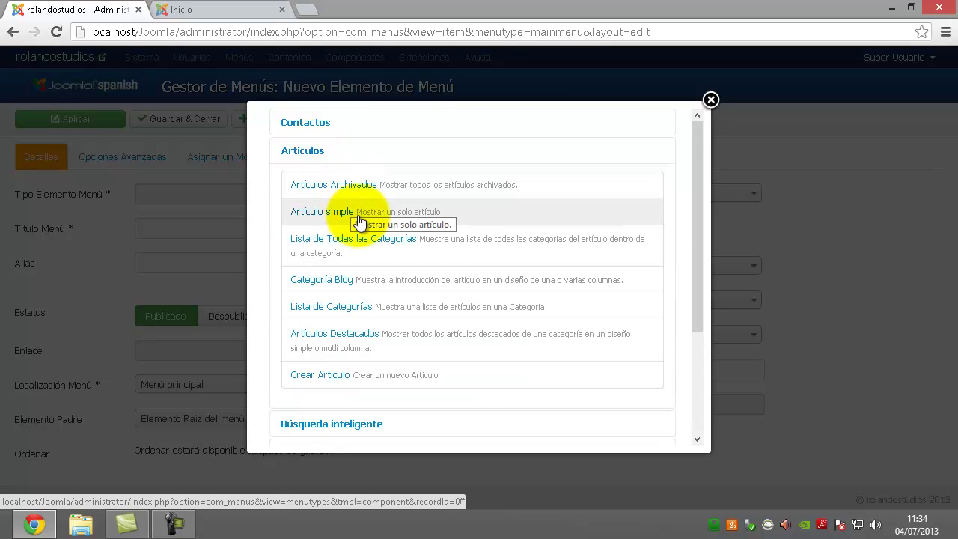
pyautogui.click(332, 211)
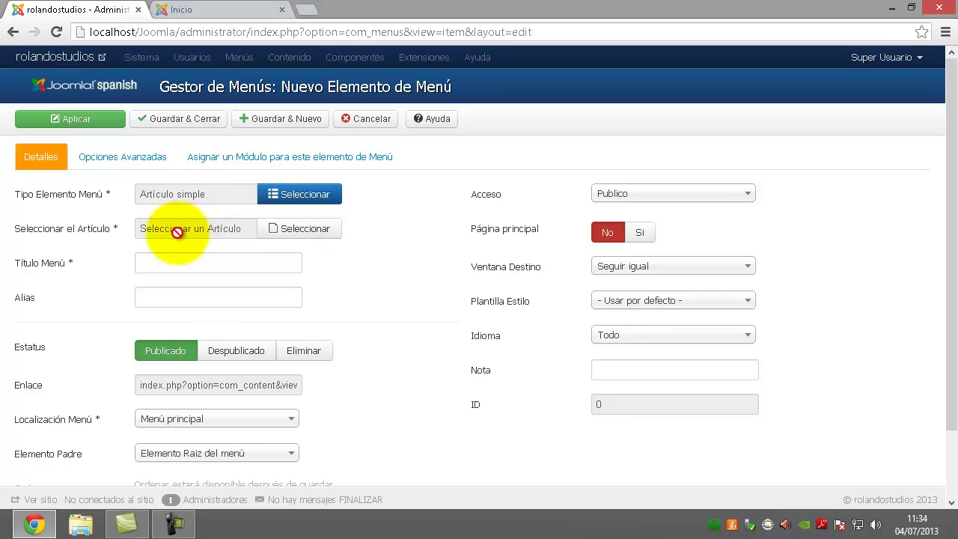
# - Link the new menu item to the Ejemplo1 article, give it the title Ejemplo1 and alias ejemplo1, and save and close it
pyautogui.click(297, 231)
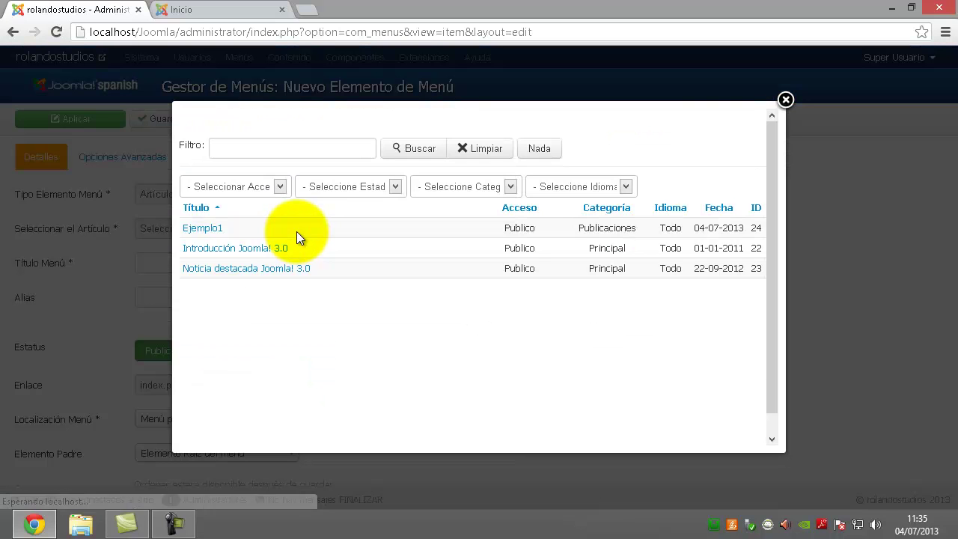
pyautogui.click(206, 229)
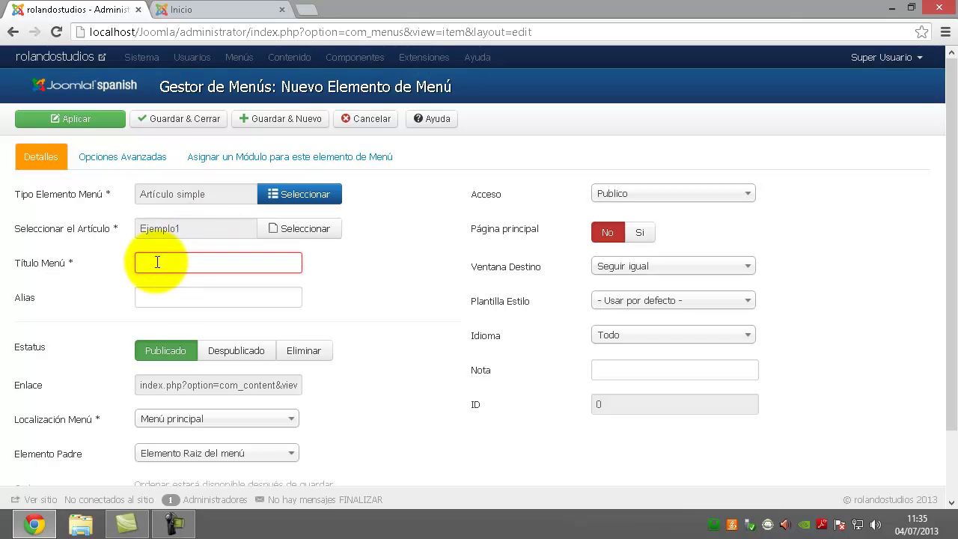
pyautogui.write('Ejemploº1')
pyautogui.press('BackSpace')
pyautogui.press('BackSpace')
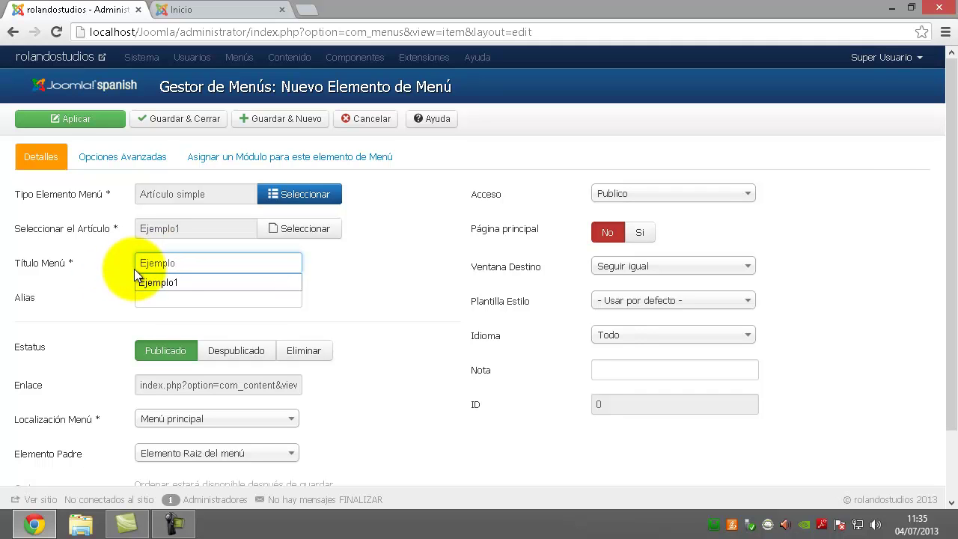
pyautogui.write('1')
pyautogui.click(175, 302)
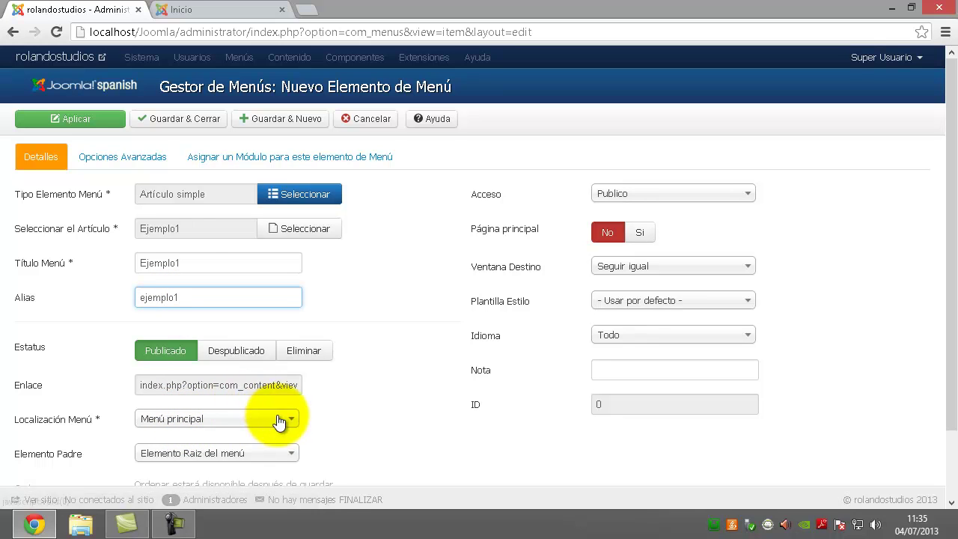
pyautogui.click(185, 121)
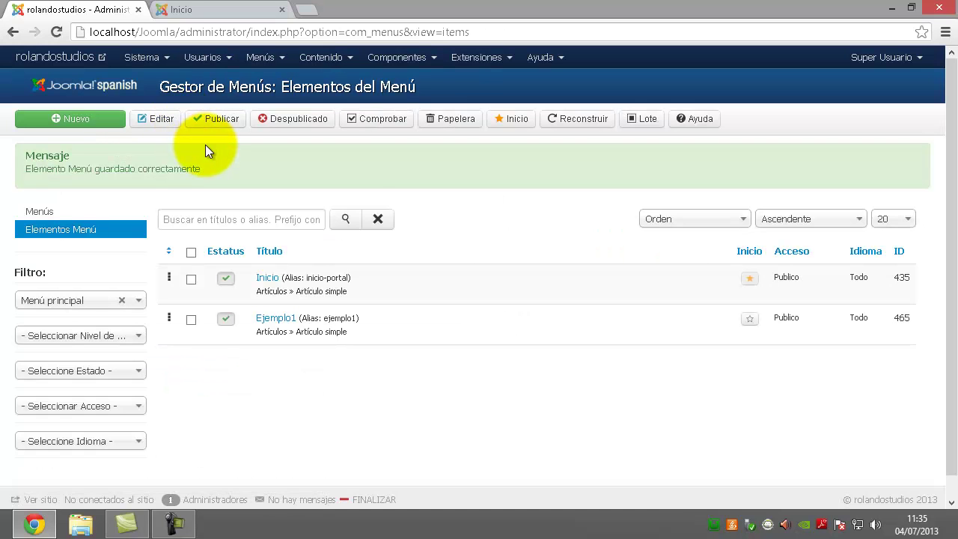
# - Reload the public site and open Ejemplo1 from Menú principal to check the article page, and return to the administration
pyautogui.click(204, 15)
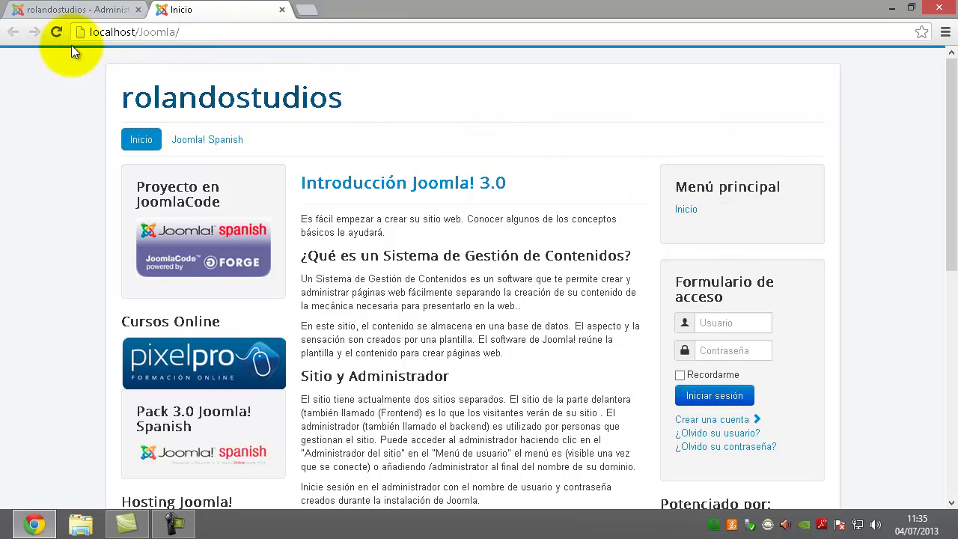
pyautogui.click(55, 33)
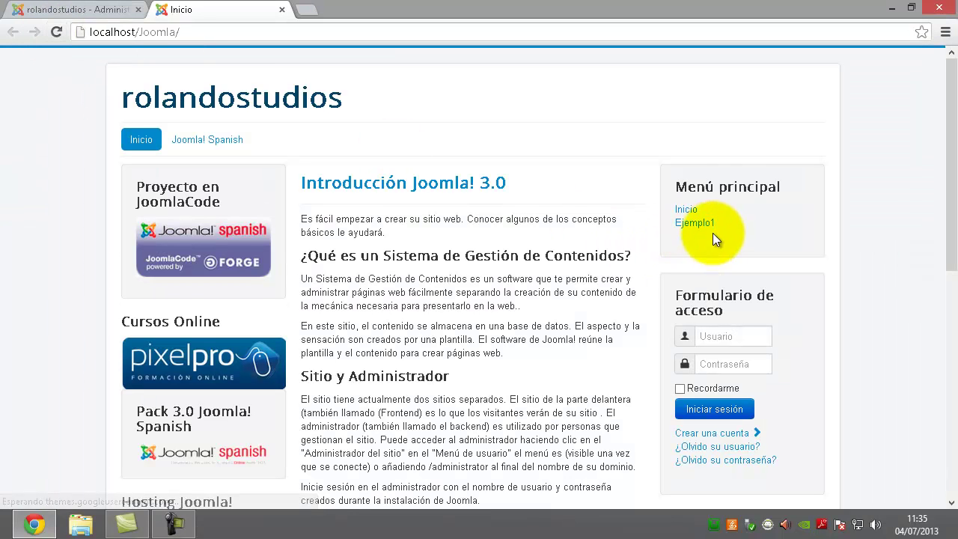
pyautogui.click(700, 227)
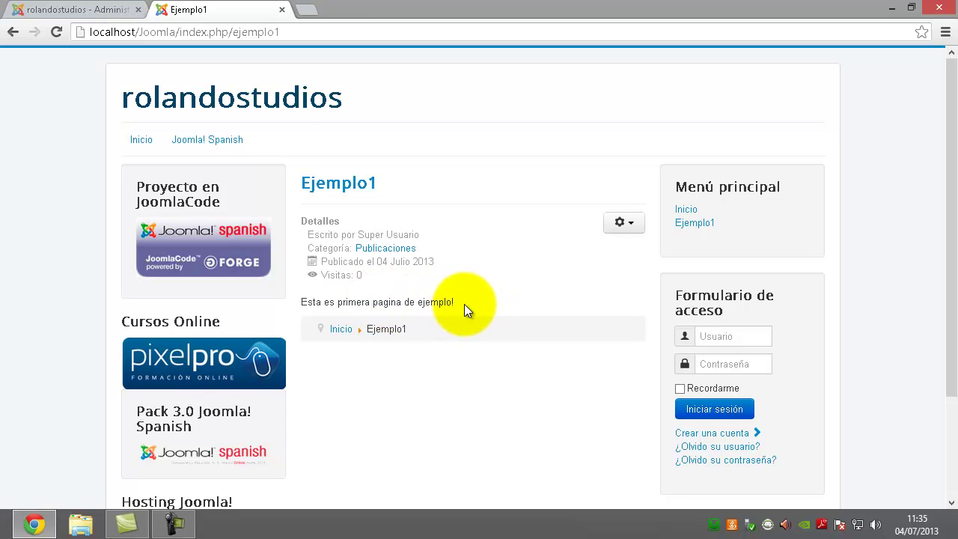
pyautogui.click(65, 9)
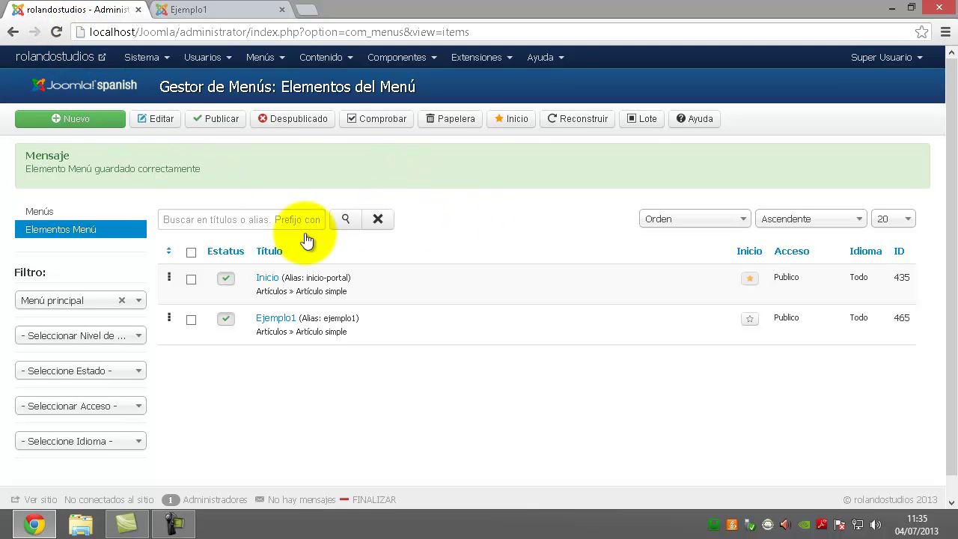
# - Open the Ejemplo1 article in the article manager to examine its editor tools, and close it without changes
pyautogui.click(321, 57)
pyautogui.click(333, 82)
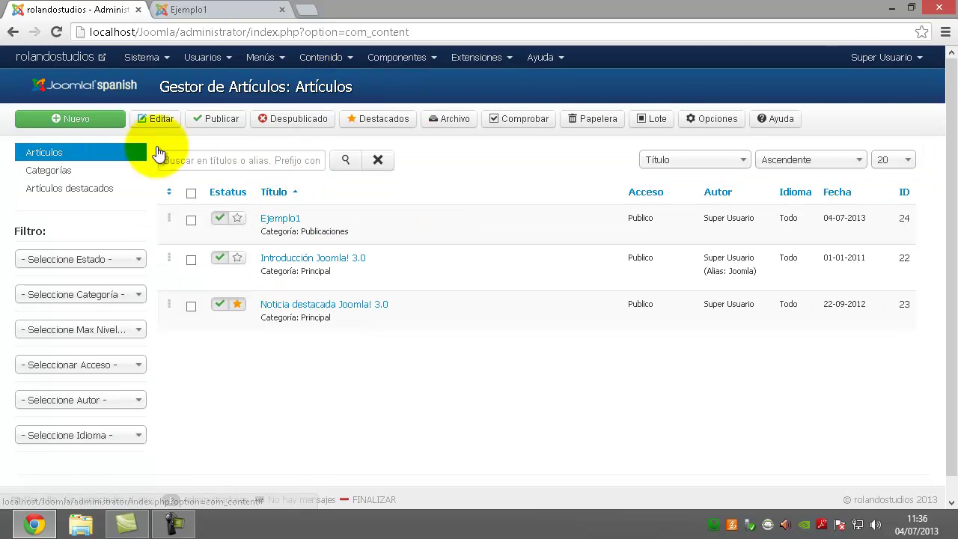
pyautogui.moveTo(279, 220)
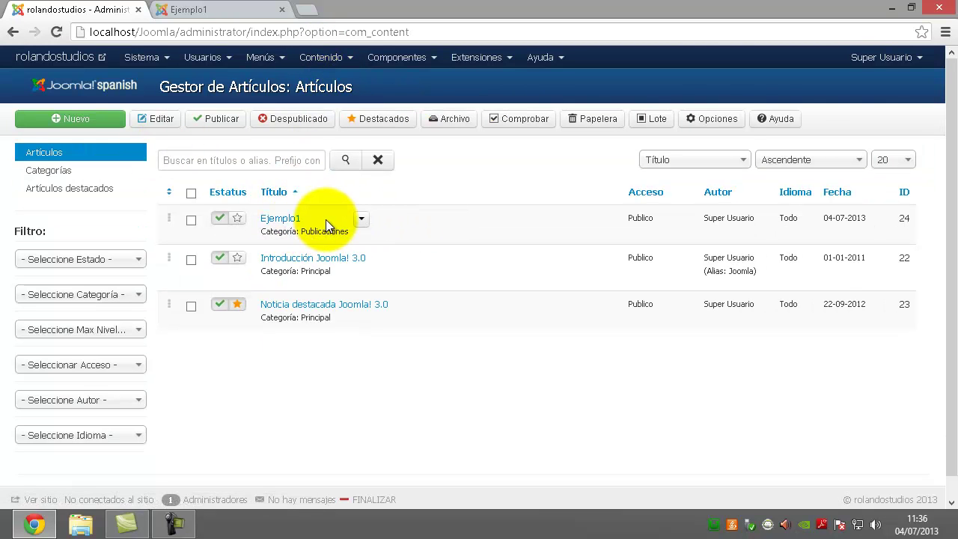
pyautogui.click(279, 222)
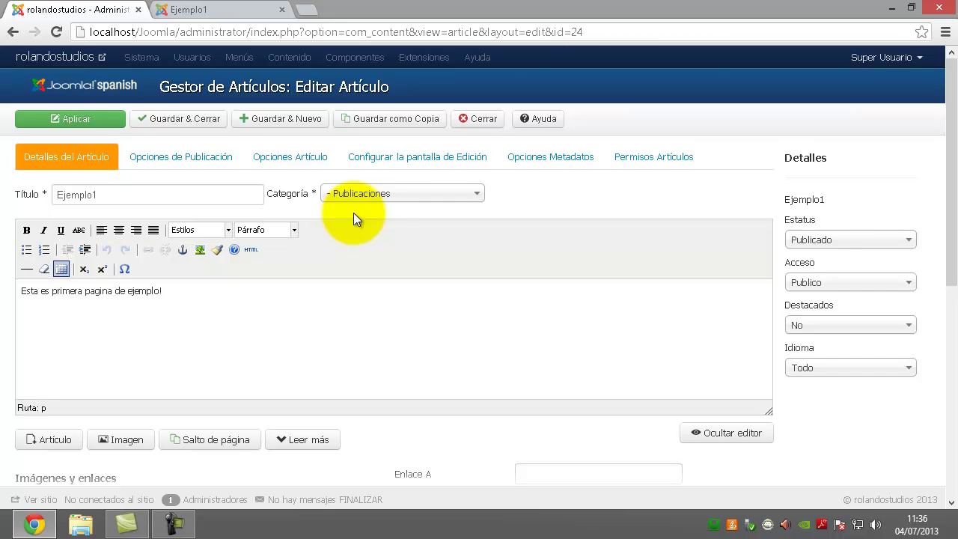
pyautogui.click(471, 129)
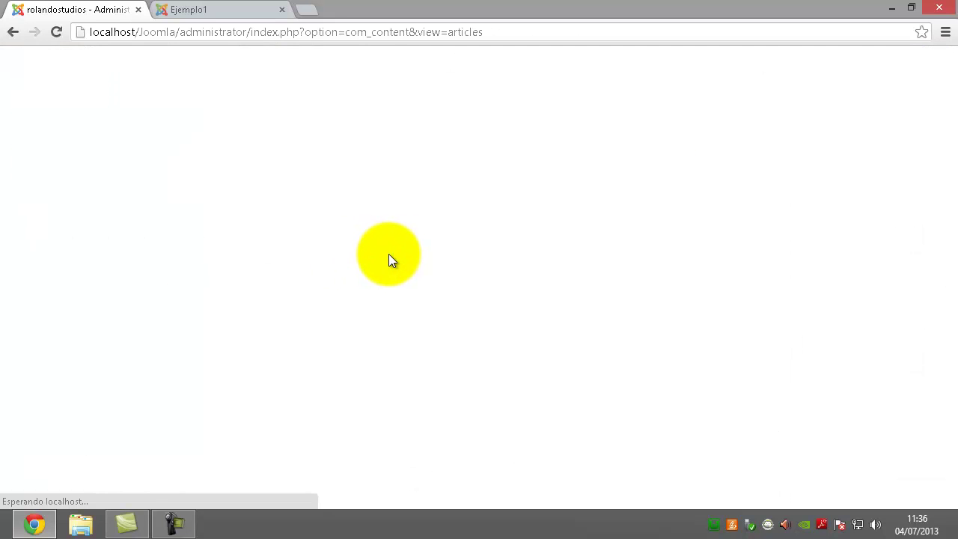
# - Set the Funcionalidad option of the Editor - TinyMCE plug-in to Extendida, and save and close the plug-in
pyautogui.click(485, 60)
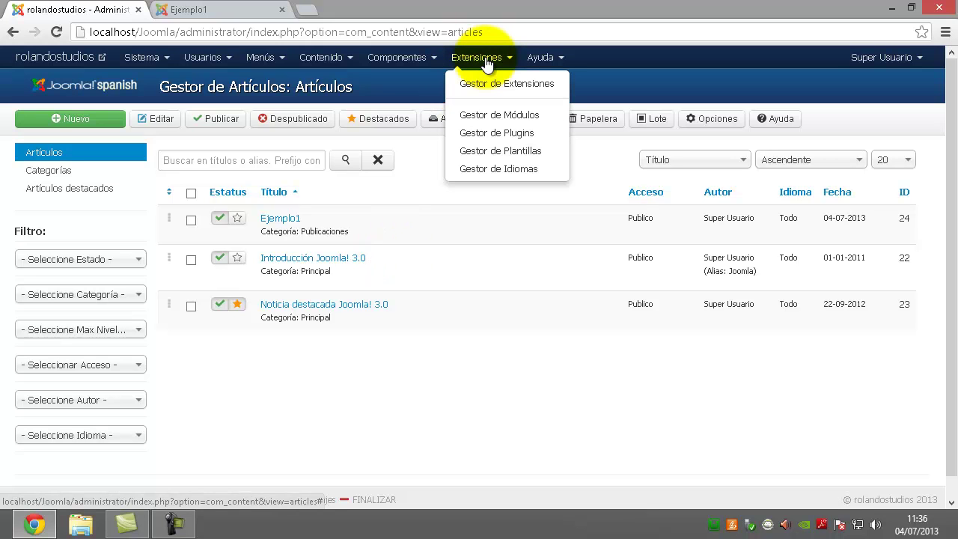
pyautogui.click(488, 135)
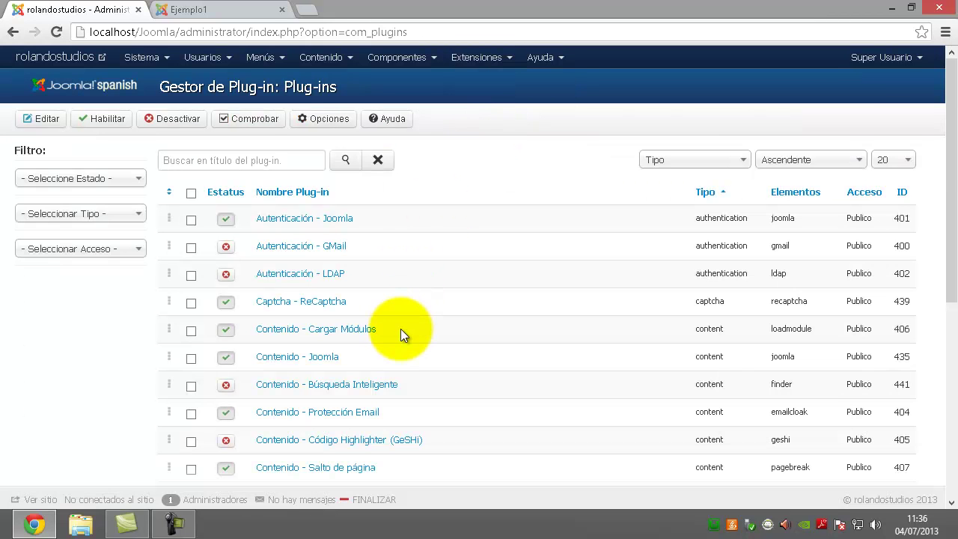
pyautogui.scroll(-4, 401, 328)
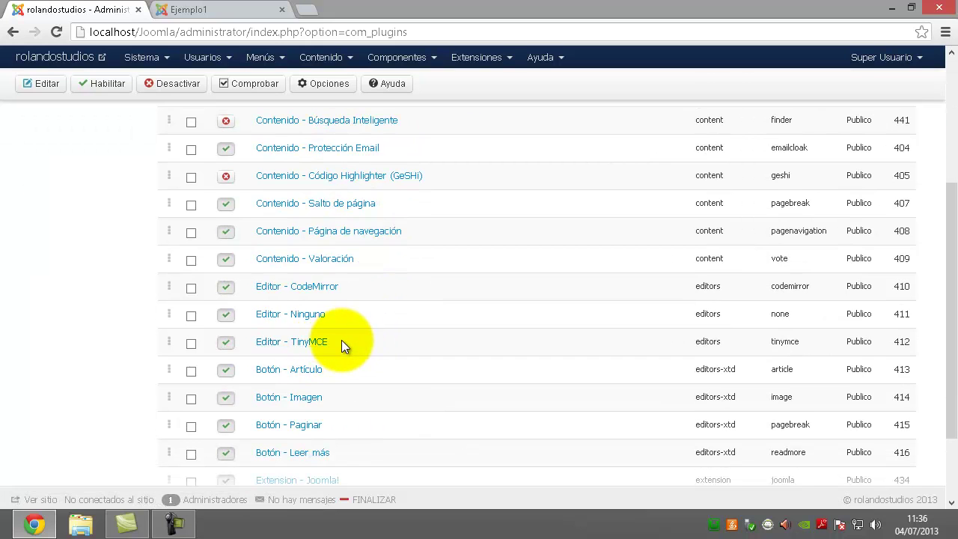
pyautogui.click(307, 344)
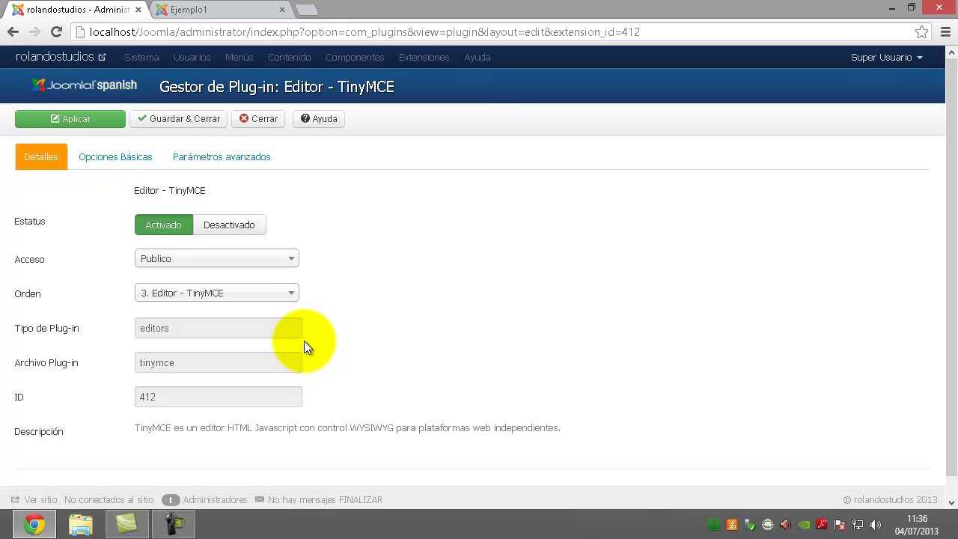
pyautogui.click(111, 159)
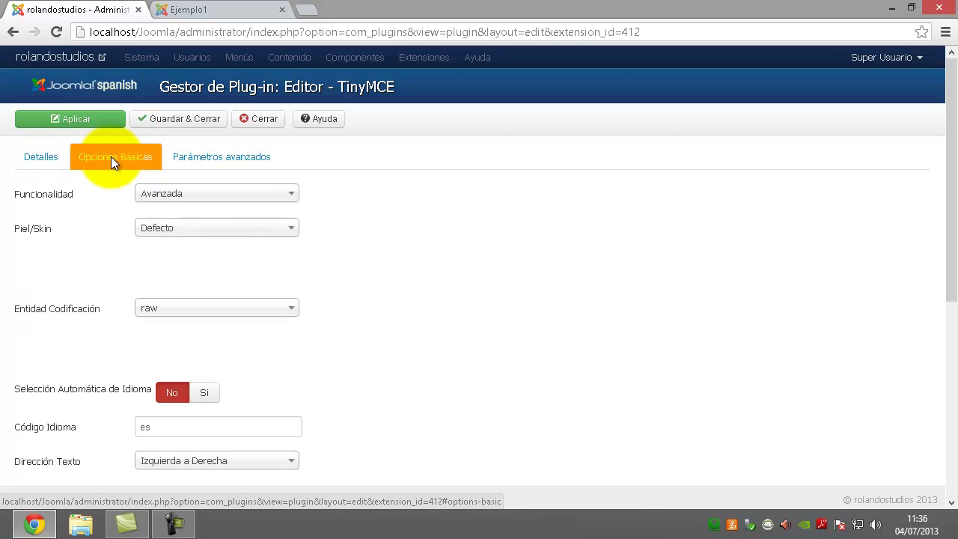
pyautogui.click(193, 194)
pyautogui.click(152, 252)
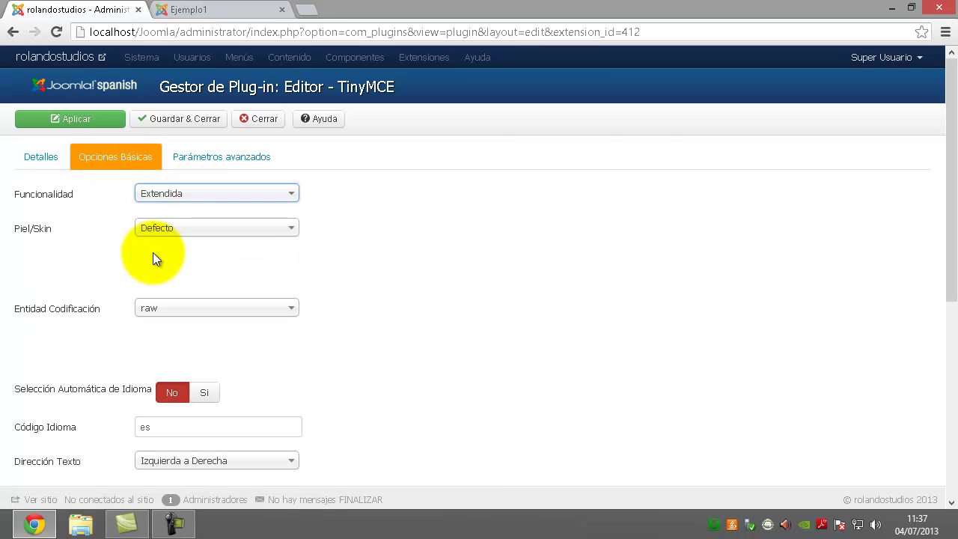
pyautogui.click(189, 124)
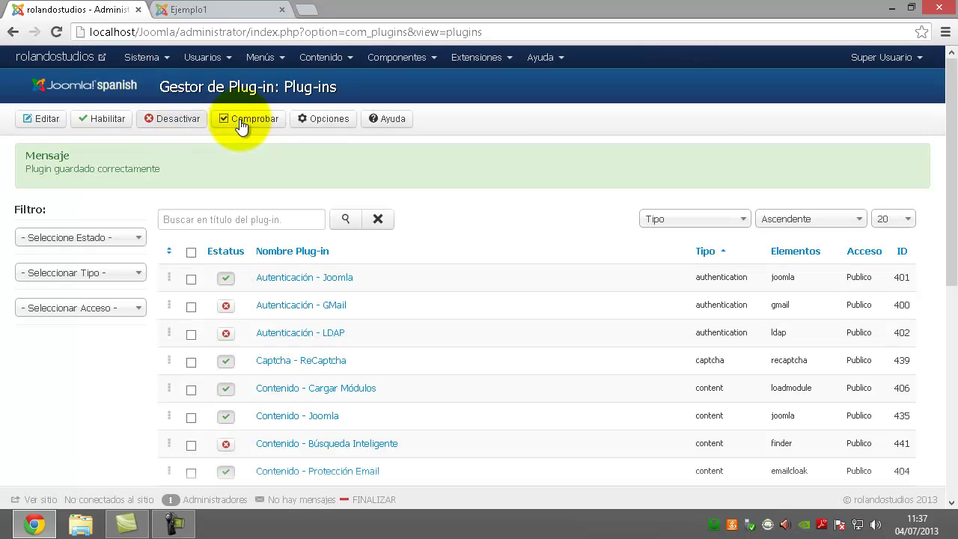
# - Open the Ejemplo1 article for editing again from the article manager
pyautogui.click(321, 59)
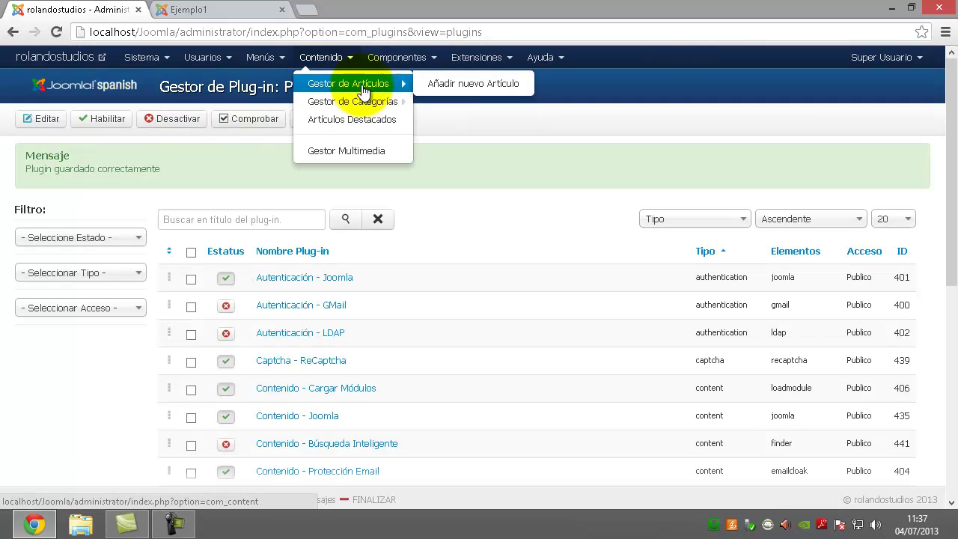
pyautogui.click(336, 84)
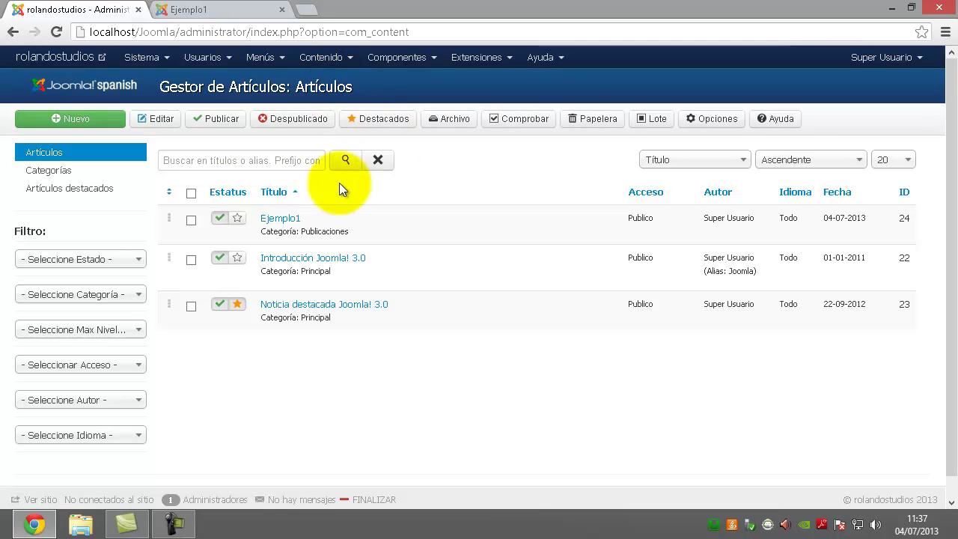
pyautogui.click(280, 221)
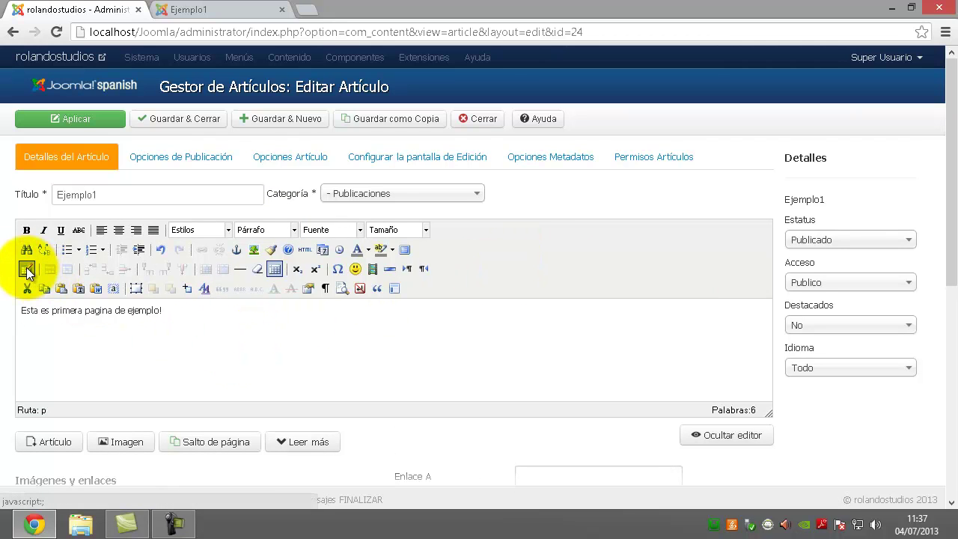
# - Insert a table with 2 columns and 3 rows below the body text and widen it to about half the editor's width
pyautogui.press('Return')
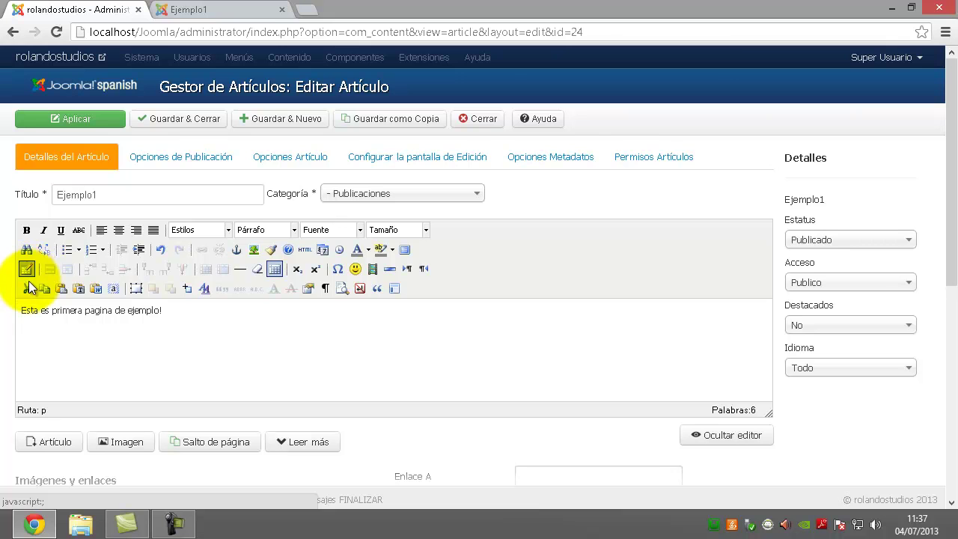
pyautogui.click(25, 269)
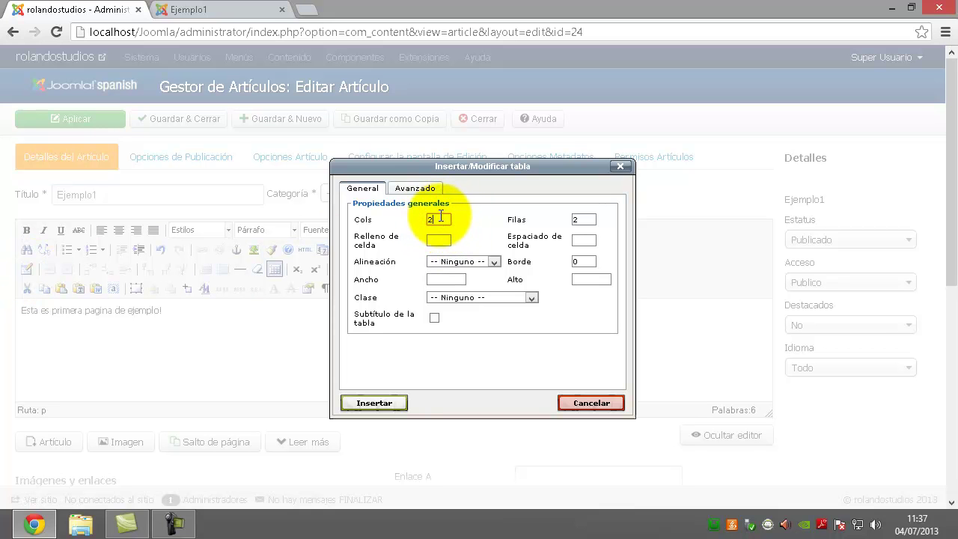
pyautogui.press('Tab')
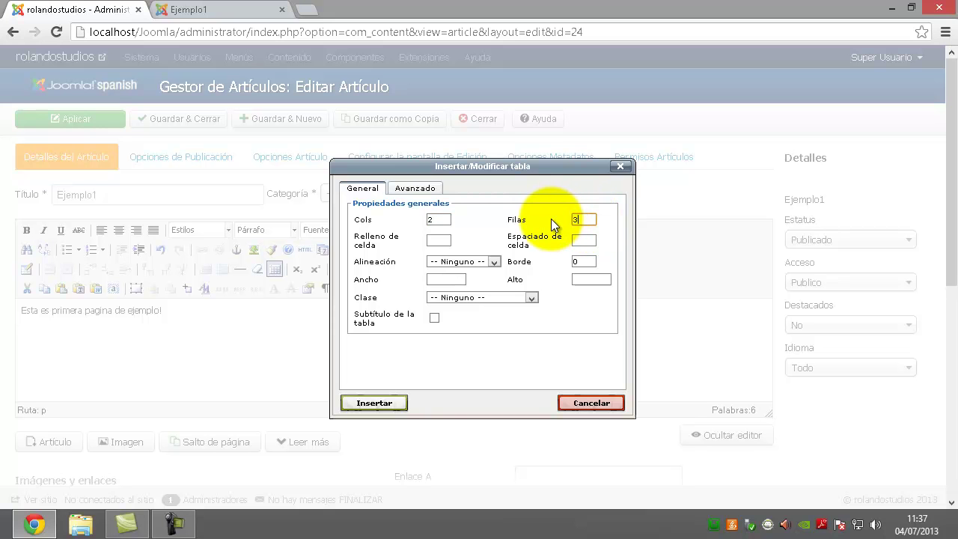
pyautogui.write('3')
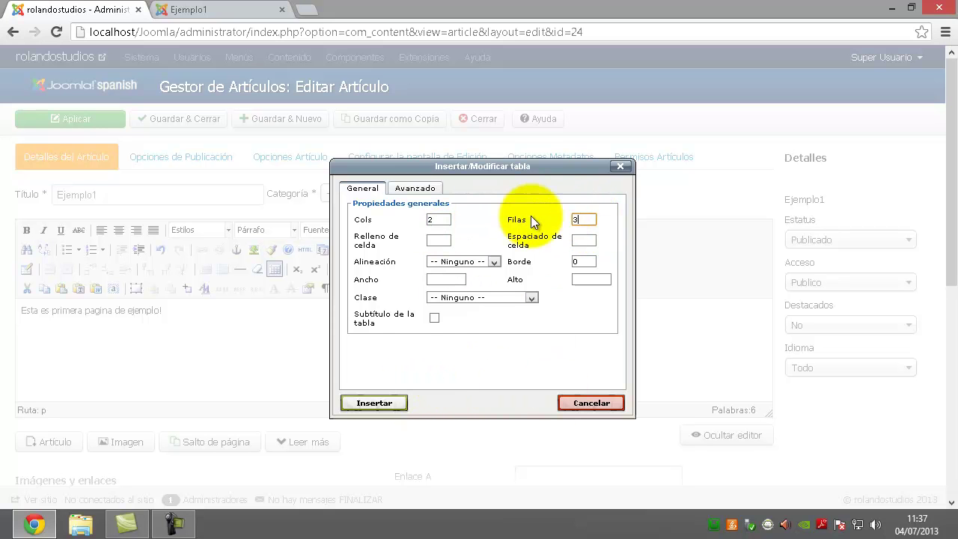
pyautogui.click(387, 402)
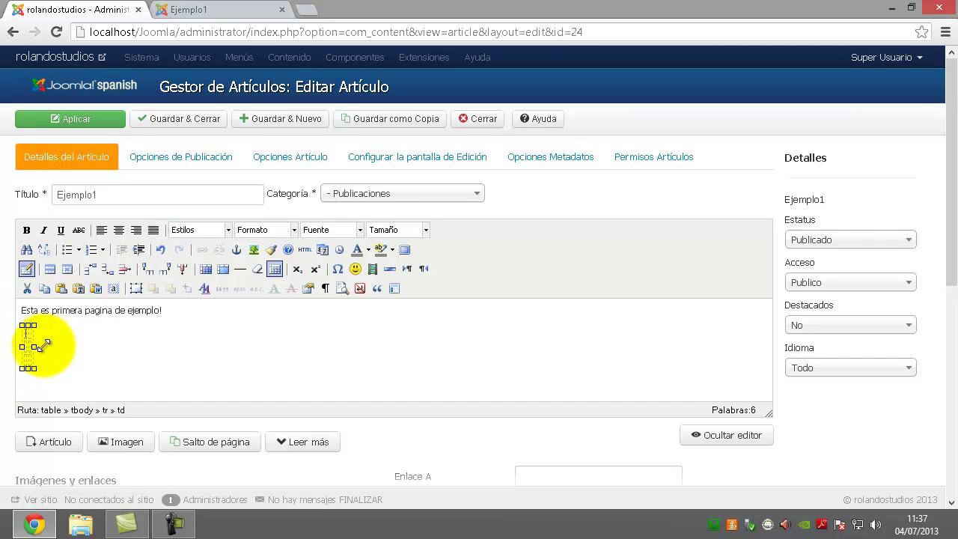
pyautogui.moveTo(33, 346); pyautogui.dragTo(412, 346)
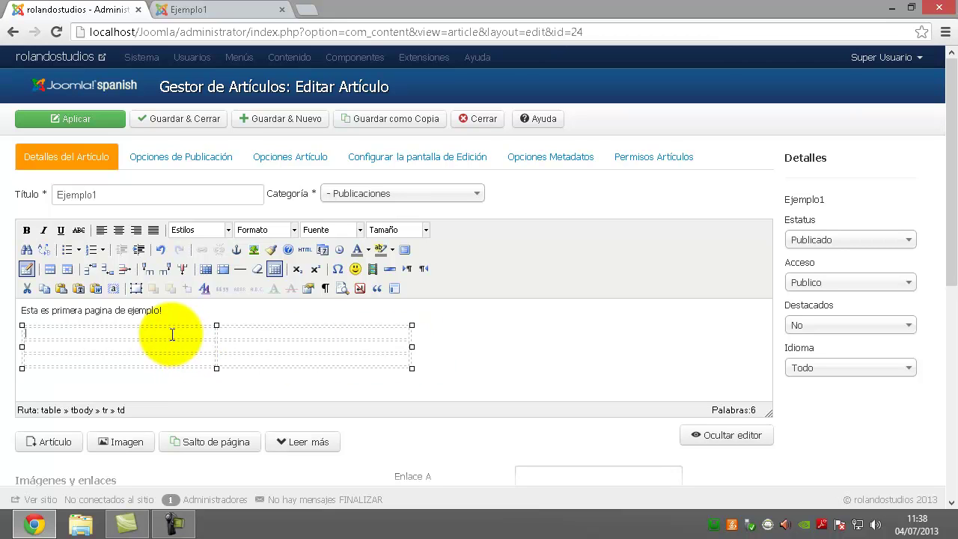
# - Enter the headings Numero and Nombres in the table's first row
pyautogui.write('Numkero')
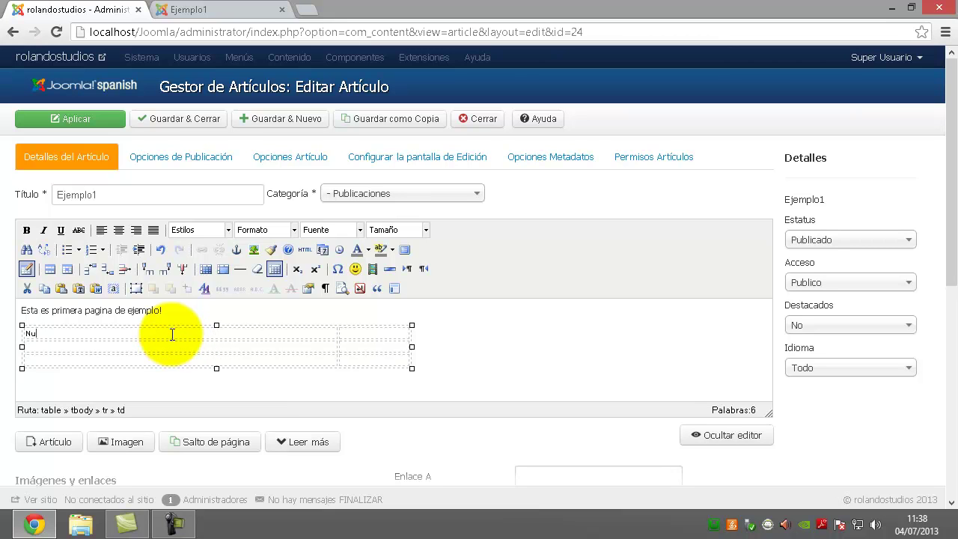
pyautogui.press('BackSpace')
pyautogui.press('BackSpace')
pyautogui.write('er')
pyautogui.click(393, 334)
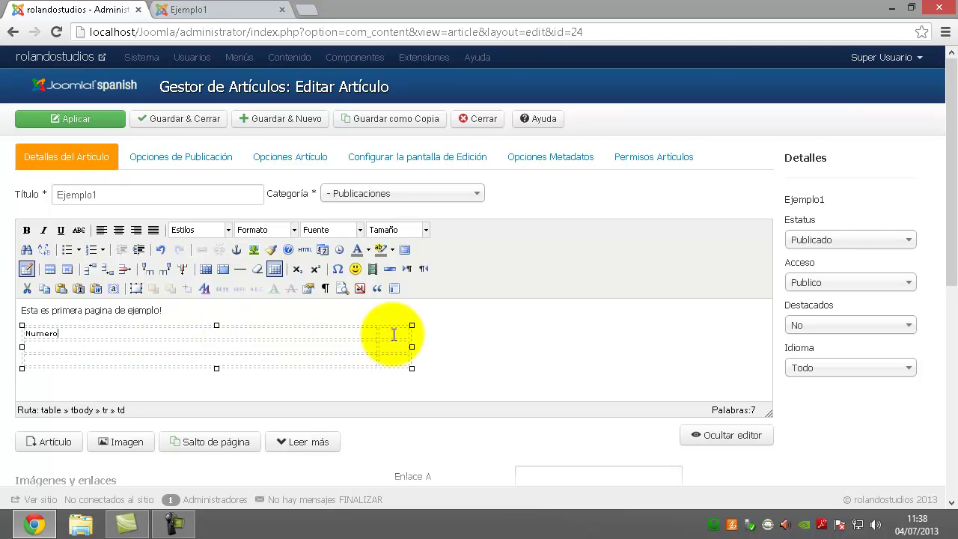
pyautogui.write('Nombres')
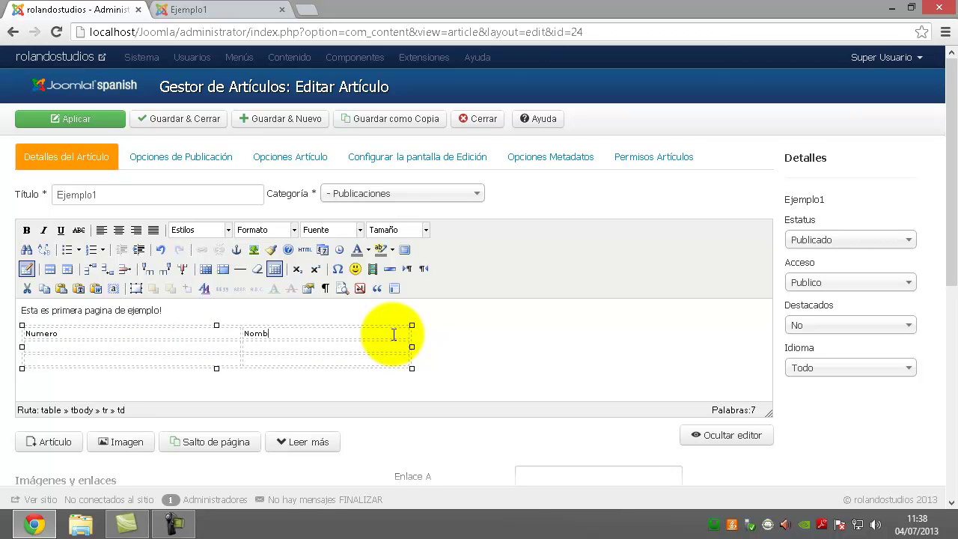
# - Number the table's two remaining rows 01 and 02 and fill in a person's first name beside each number
pyautogui.click(134, 363)
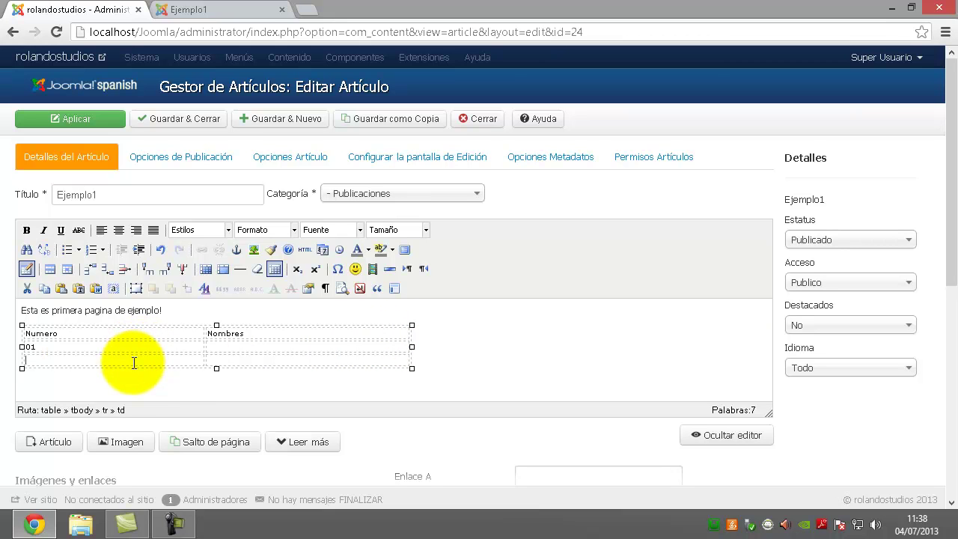
pyautogui.write('02')
pyautogui.click(238, 348)
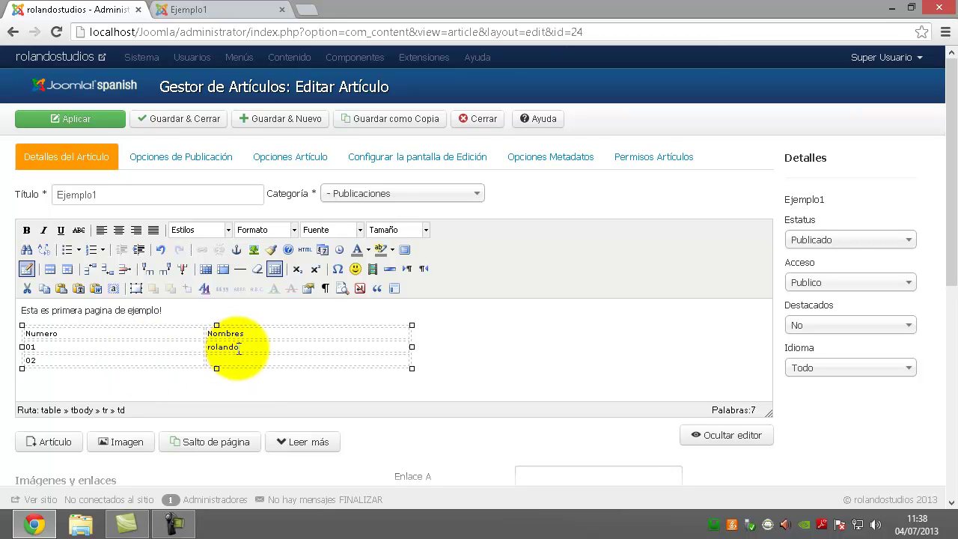
pyautogui.click(233, 361)
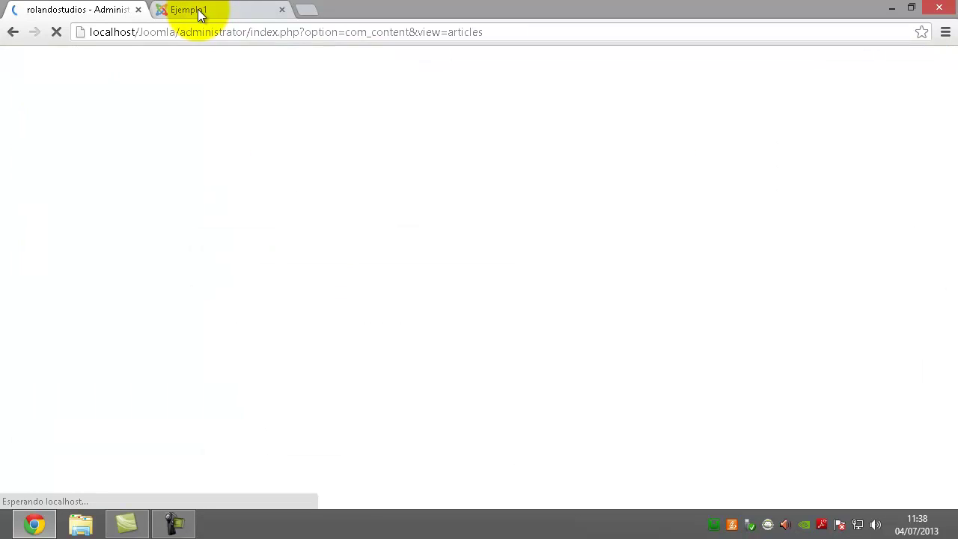
# - Reload the public Ejemplo1 page and examine how the new table's rows and columns are displayed
pyautogui.click(201, 13)
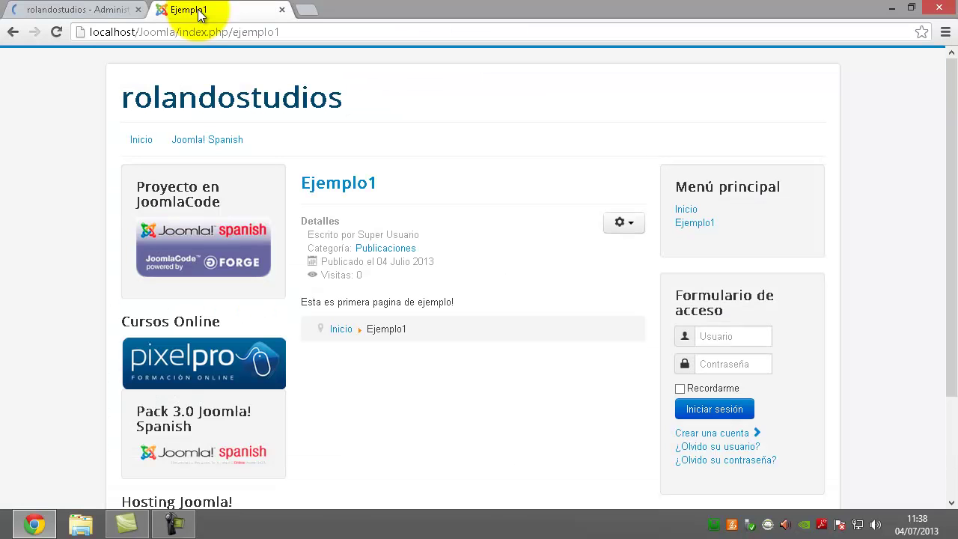
pyautogui.click(57, 32)
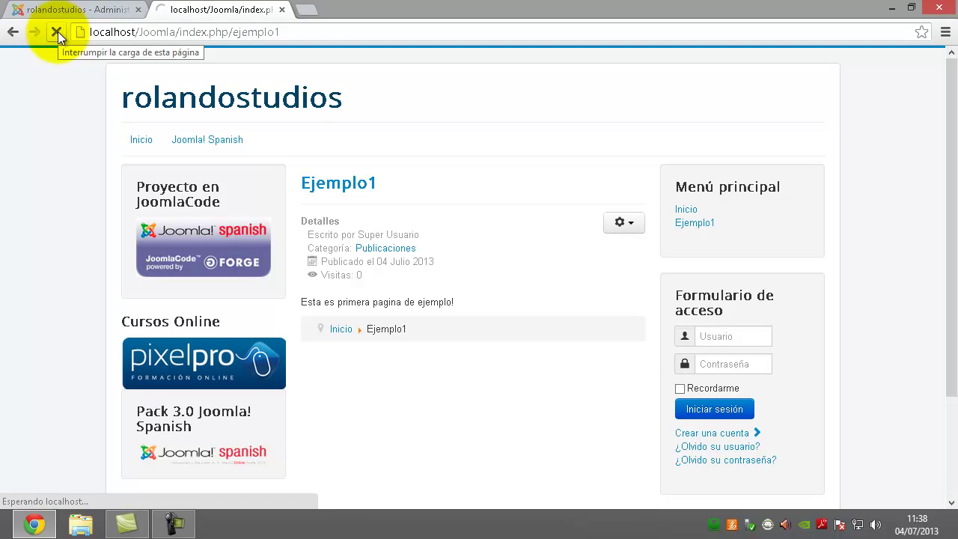
pyautogui.moveTo(317, 315); pyautogui.dragTo(295, 322)
pyautogui.click(524, 353)
pyautogui.click(515, 354)
pyautogui.moveTo(515, 353); pyautogui.dragTo(492, 353)
pyautogui.moveTo(396, 342); pyautogui.dragTo(295, 321)
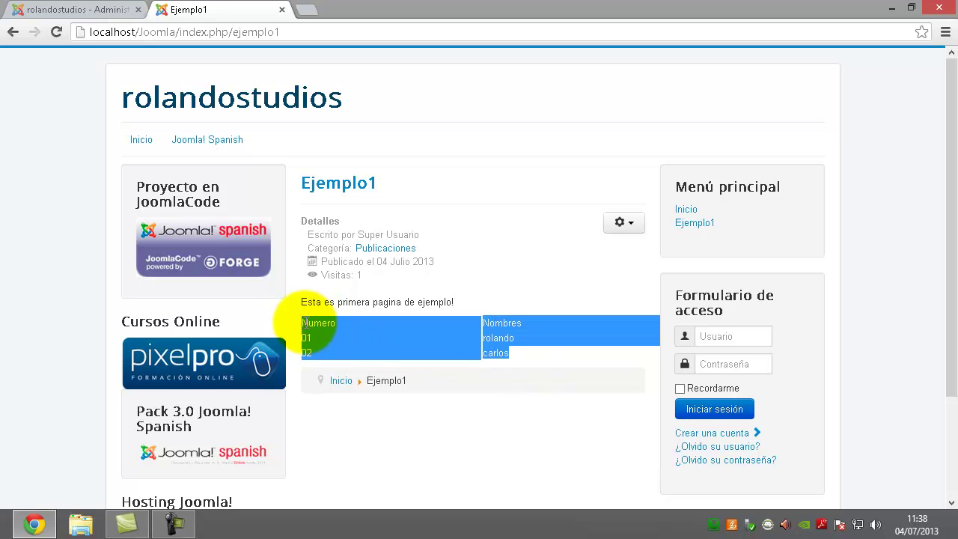
# - Return to the administration site and open the Ejemplo1 article for editing from the article manager
pyautogui.click(87, 10)
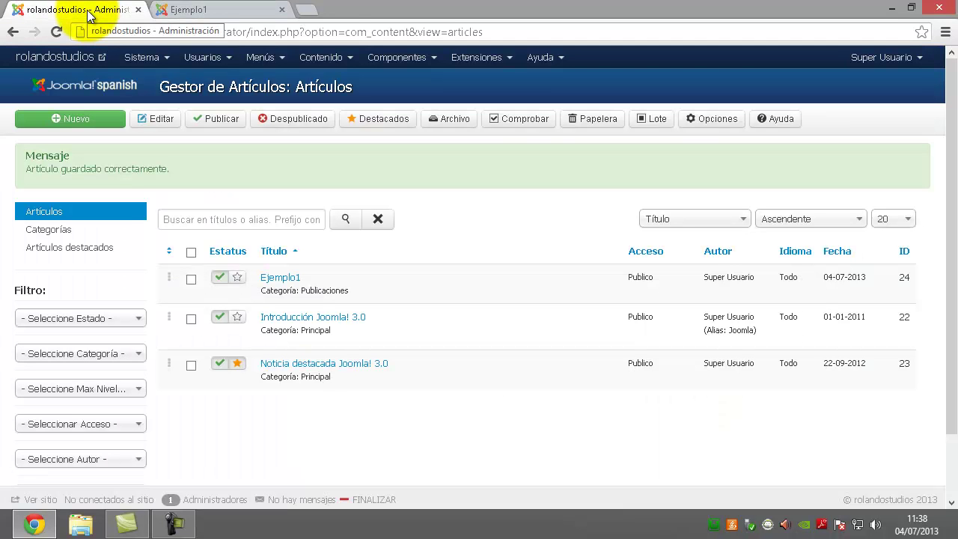
pyautogui.click(322, 59)
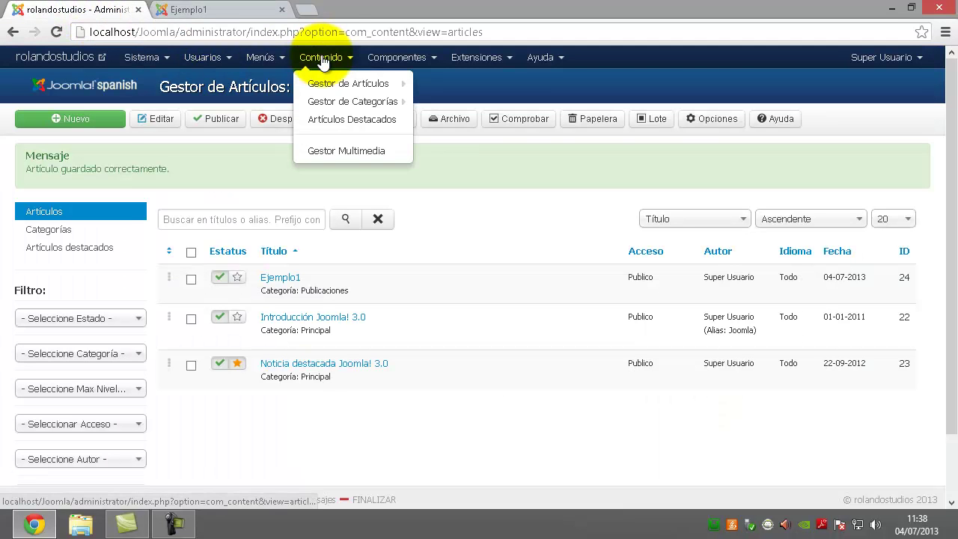
pyautogui.click(339, 86)
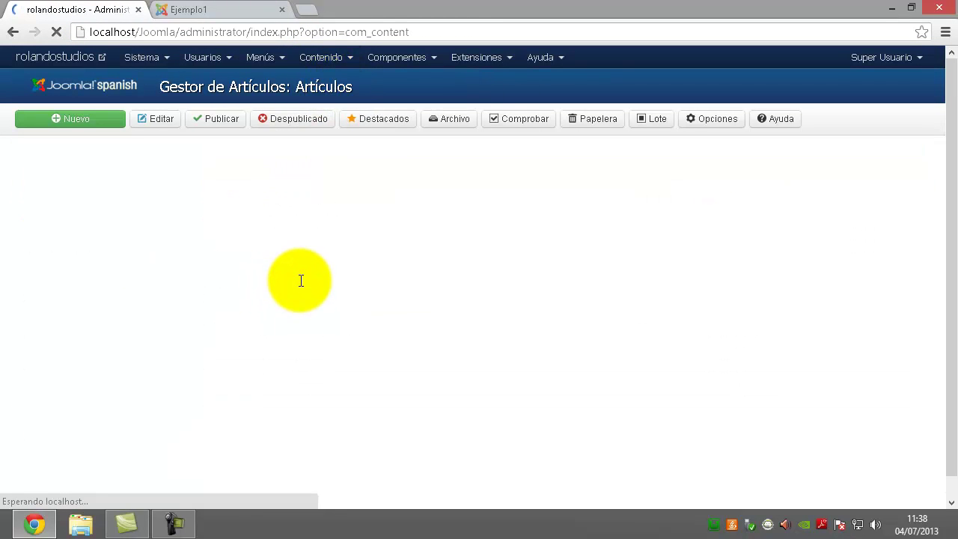
pyautogui.click(283, 221)
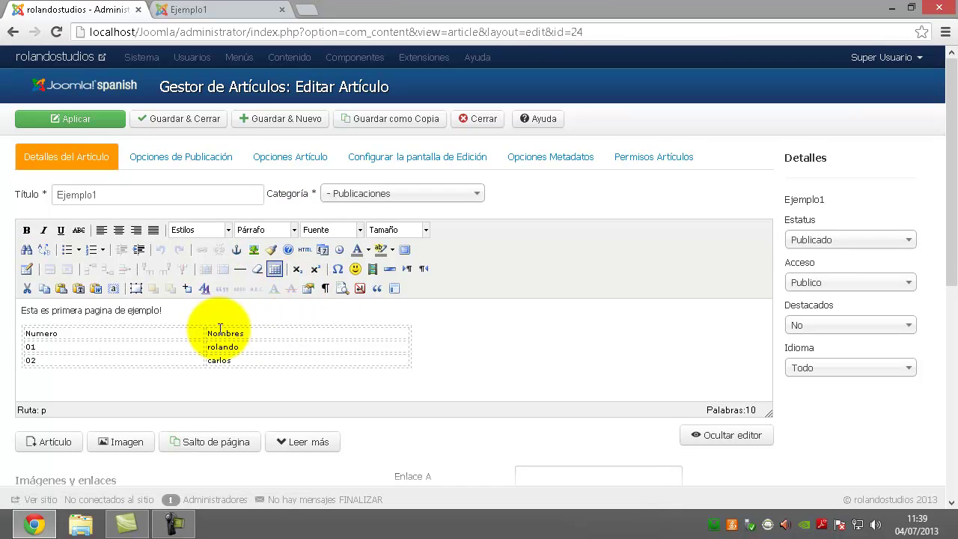
# - Make the Numero and Nombres headings in the table's first row red and bold
pyautogui.moveTo(173, 332); pyautogui.dragTo(257, 332)
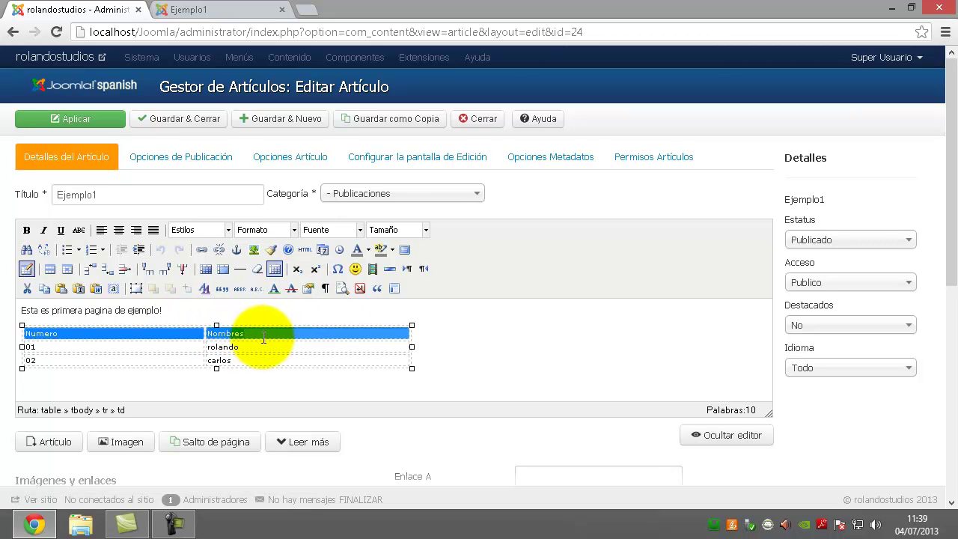
pyautogui.click(369, 250)
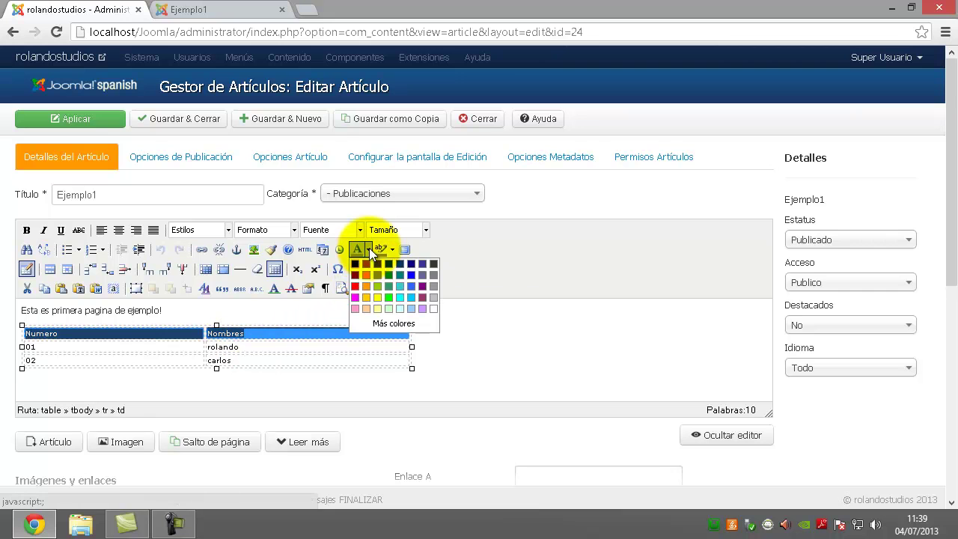
pyautogui.click(356, 287)
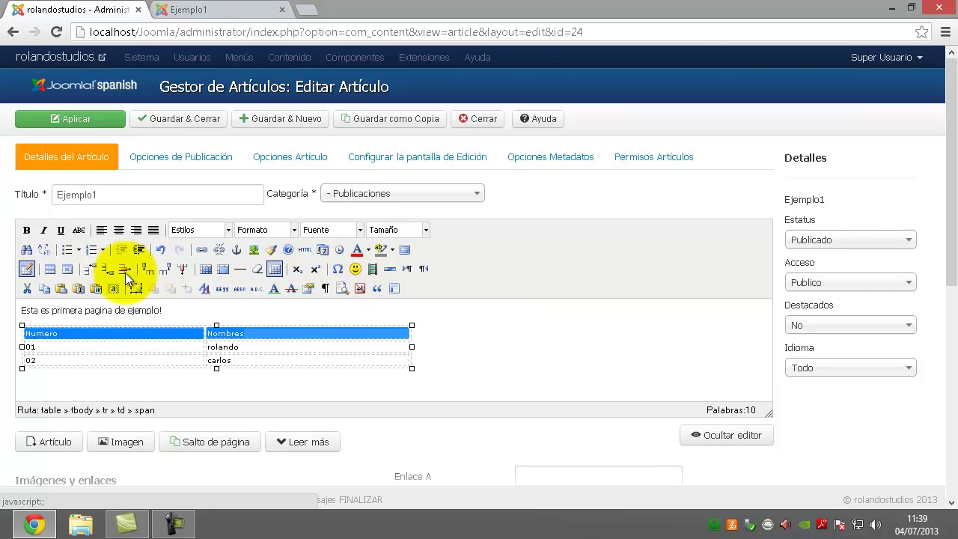
pyautogui.click(27, 230)
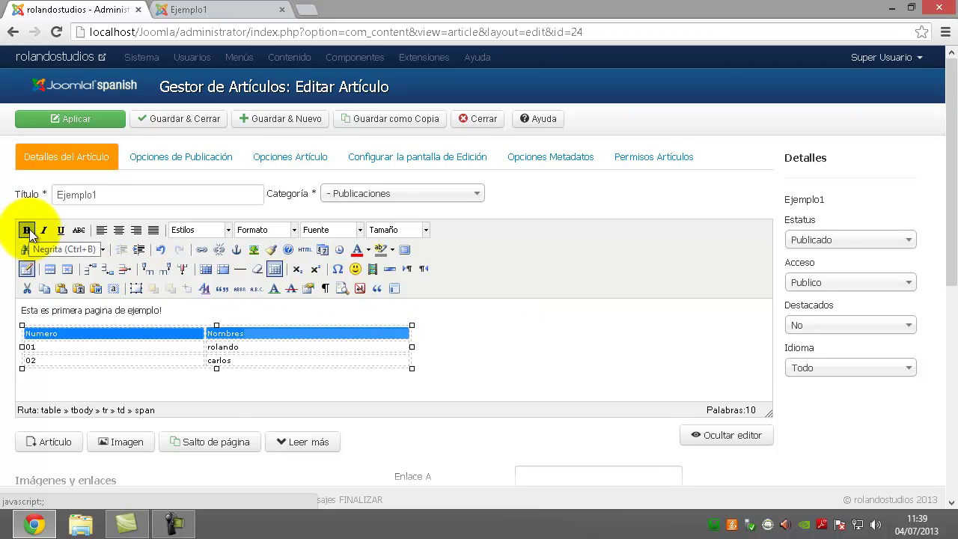
pyautogui.click(253, 348)
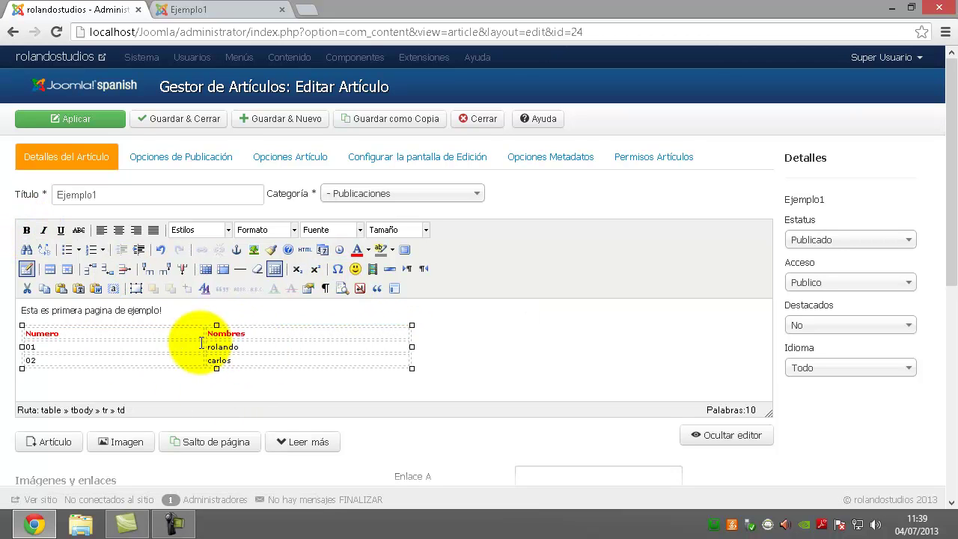
# - Set the background colour of the table's heading row to yellow #ffff00 in the row properties
pyautogui.moveTo(175, 332); pyautogui.dragTo(288, 337)
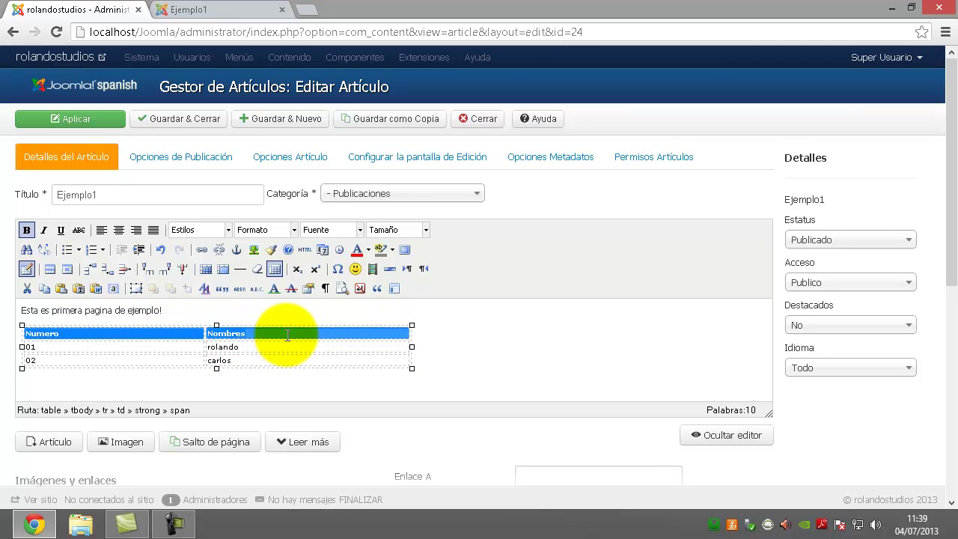
pyautogui.click(48, 270)
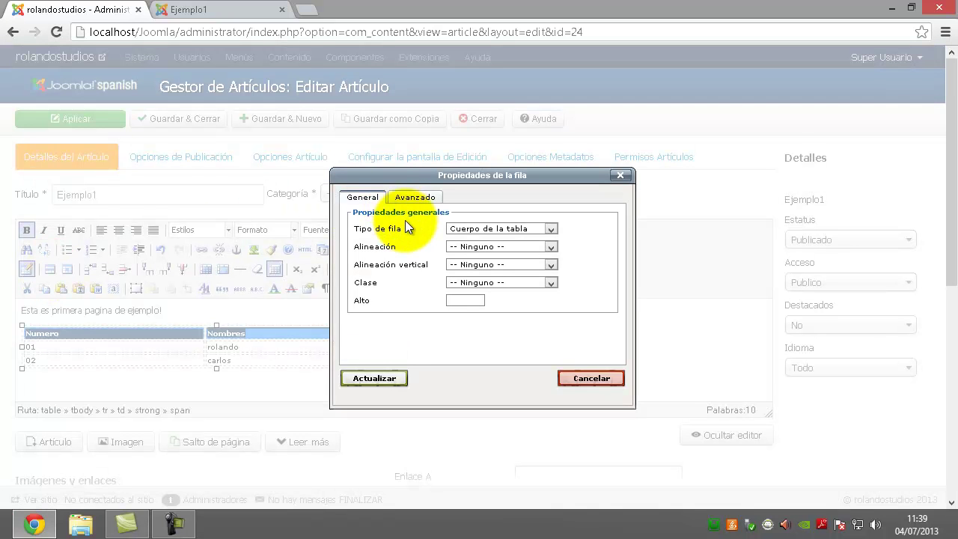
pyautogui.click(412, 197)
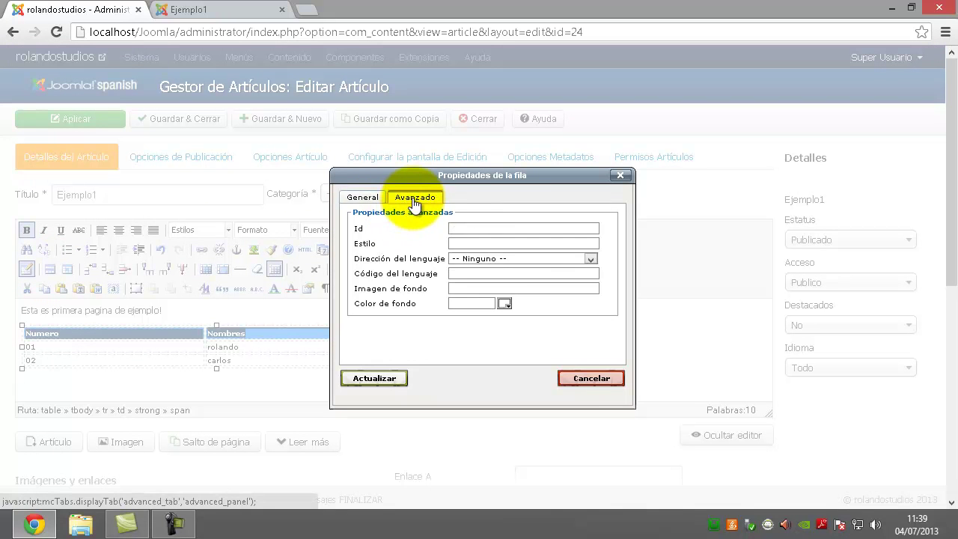
pyautogui.click(505, 305)
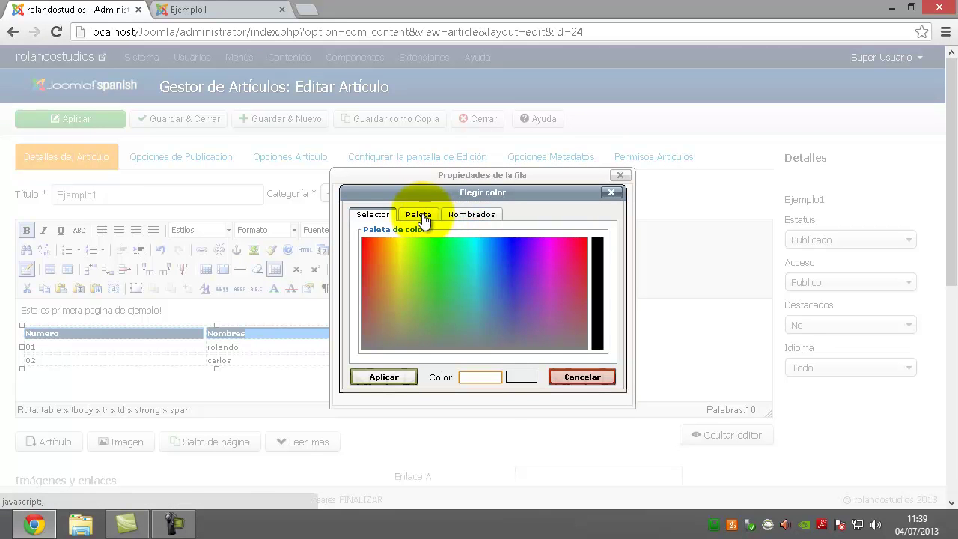
pyautogui.click(420, 215)
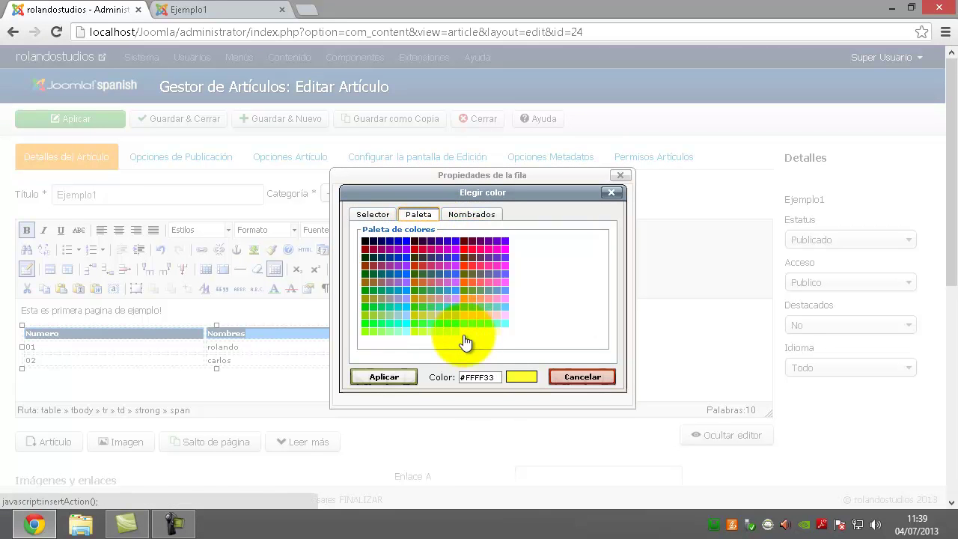
pyautogui.click(463, 330)
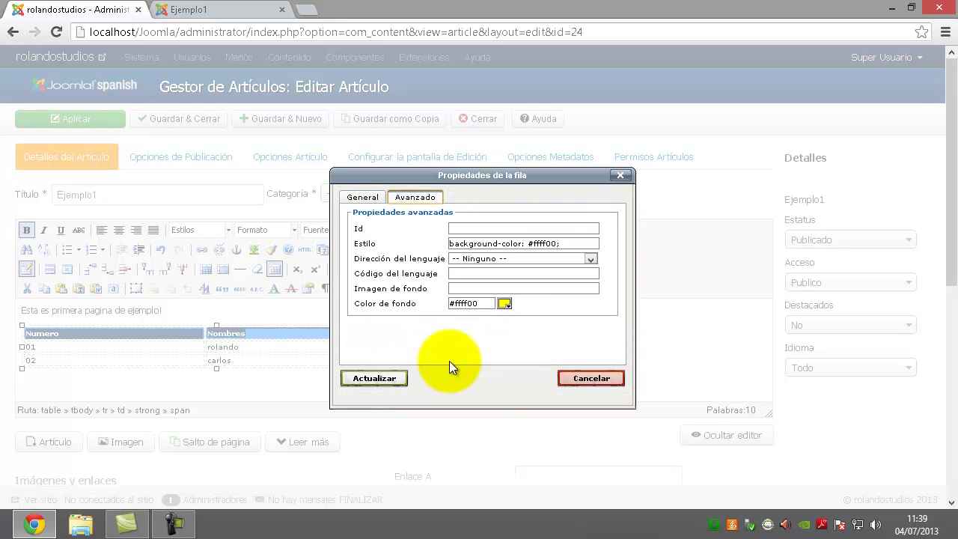
pyautogui.click(385, 379)
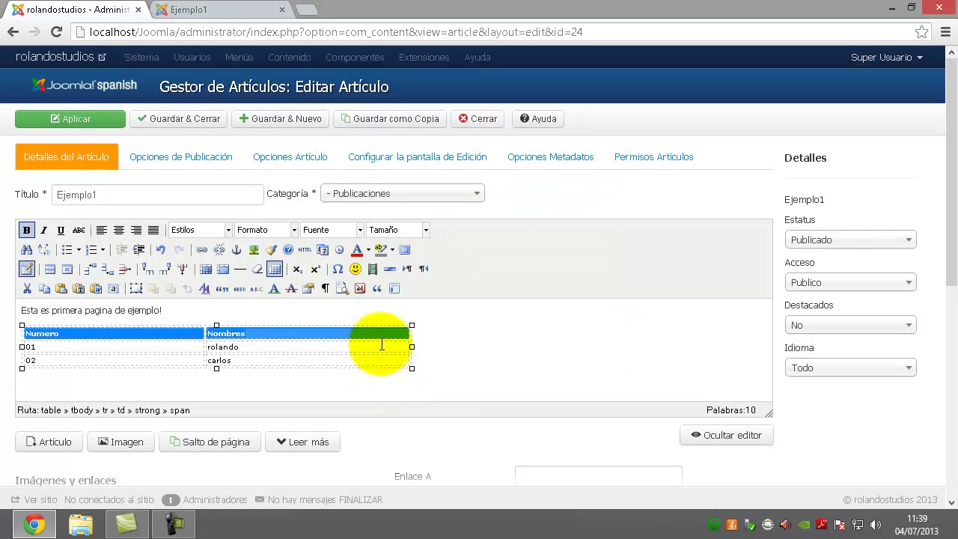
pyautogui.click(381, 345)
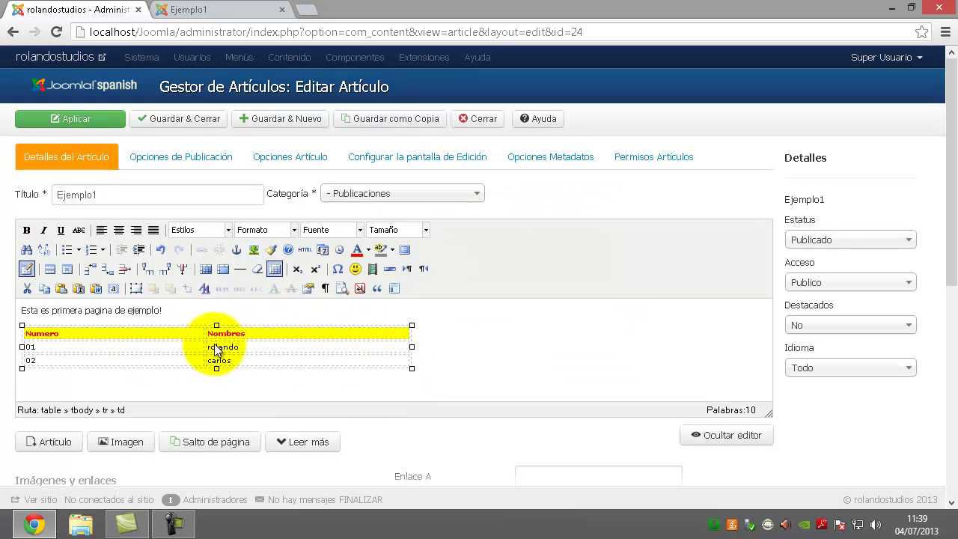
# - Set the background colour of the table rows numbered 01 and 02 to orange #ffcc33 in the row properties
pyautogui.moveTo(196, 342); pyautogui.dragTo(270, 362)
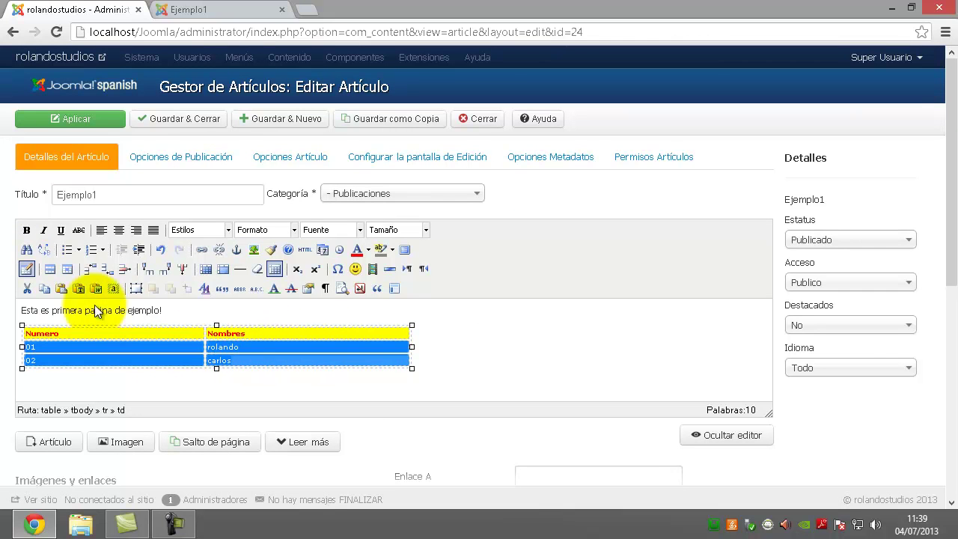
pyautogui.click(51, 271)
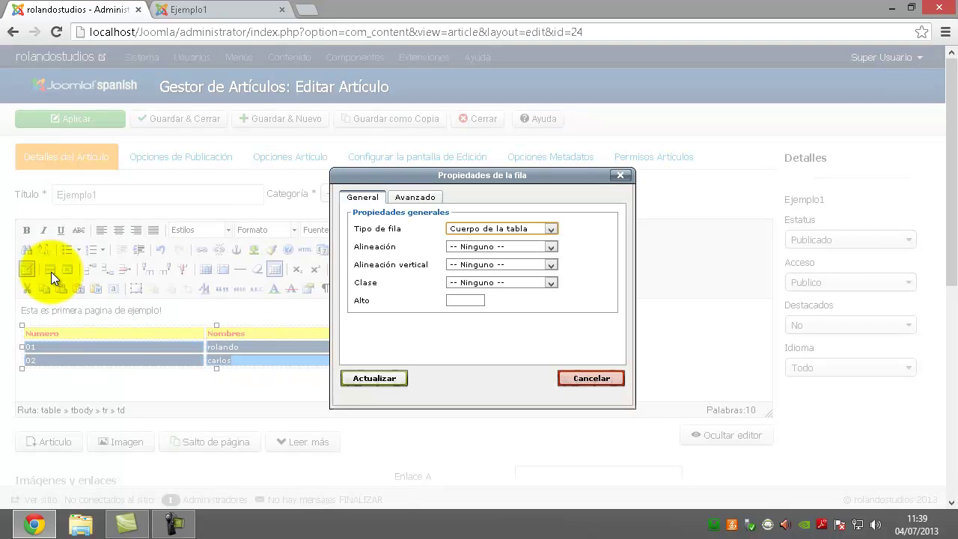
pyautogui.click(408, 200)
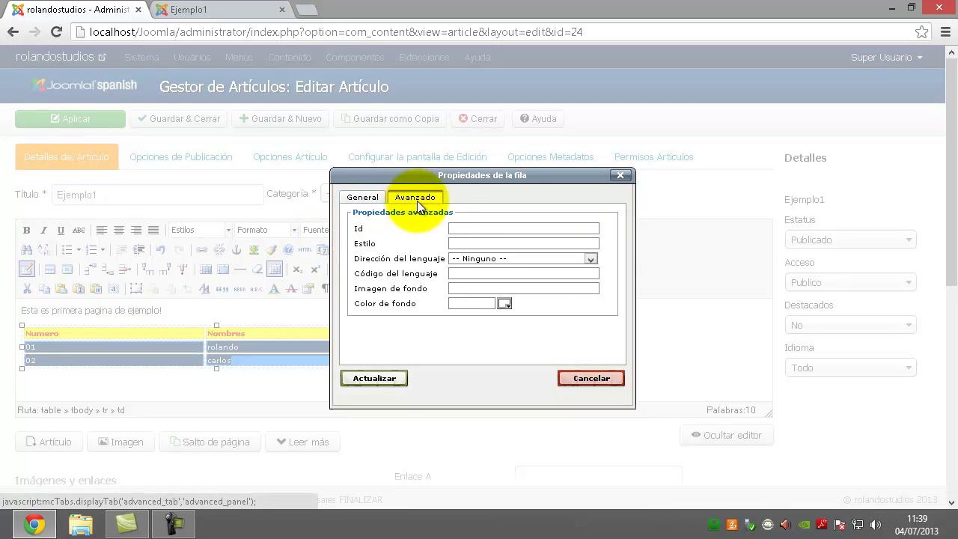
pyautogui.click(505, 304)
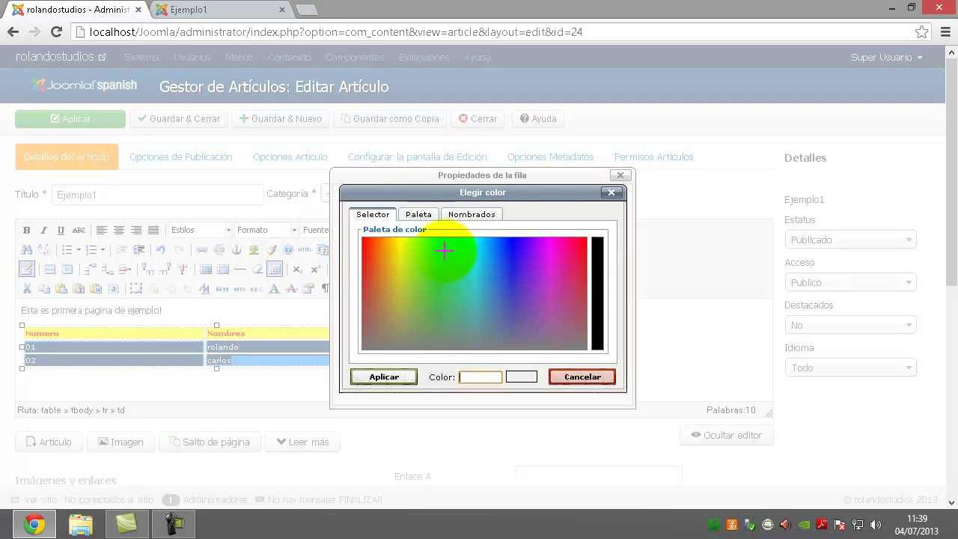
pyautogui.click(421, 217)
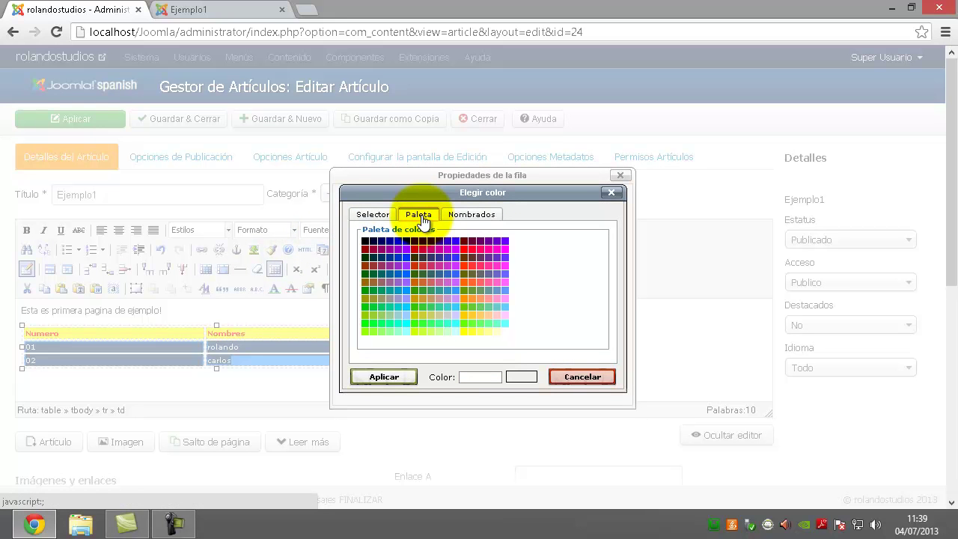
pyautogui.click(471, 315)
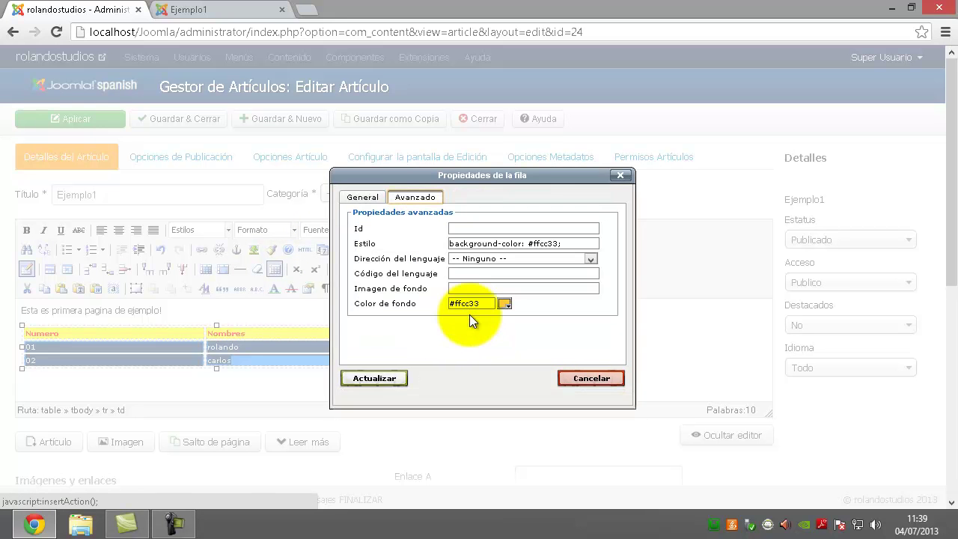
pyautogui.click(387, 378)
pyautogui.click(439, 359)
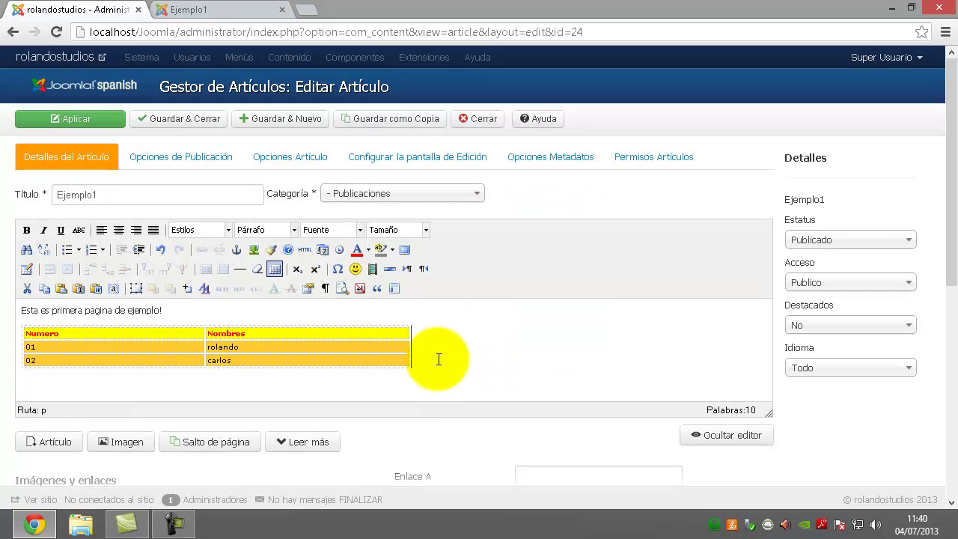
# - Save and close the article, and reload the public Ejemplo1 page to check the coloured table
pyautogui.click(47, 331)
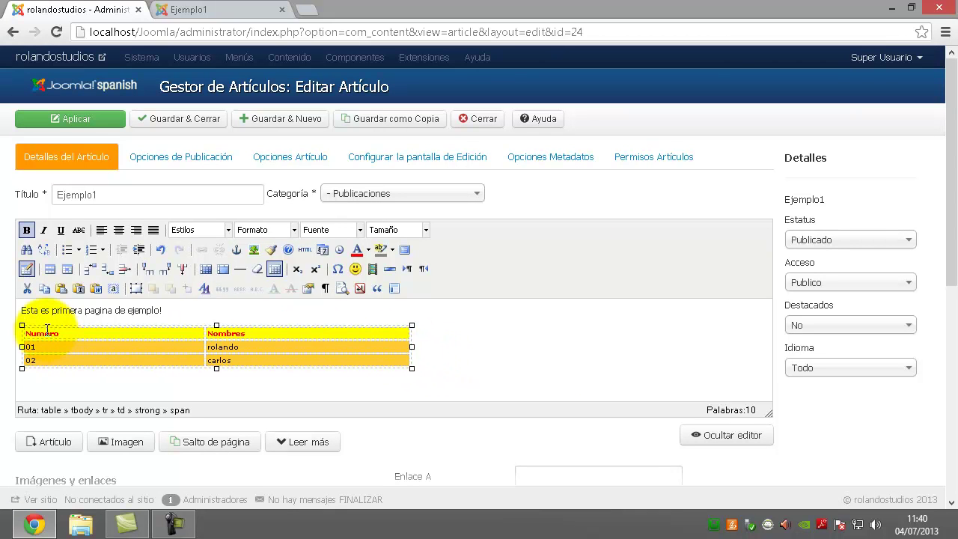
pyautogui.click(187, 128)
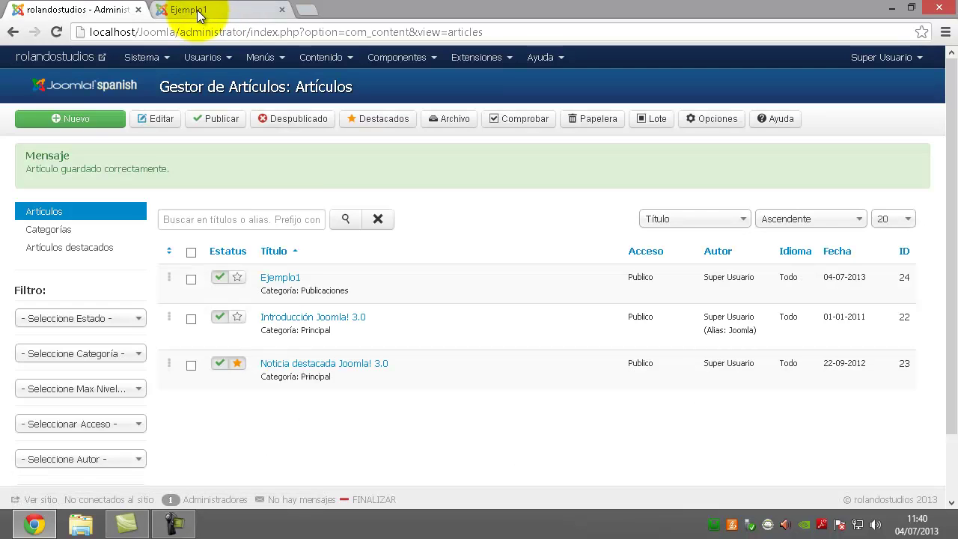
pyautogui.click(200, 10)
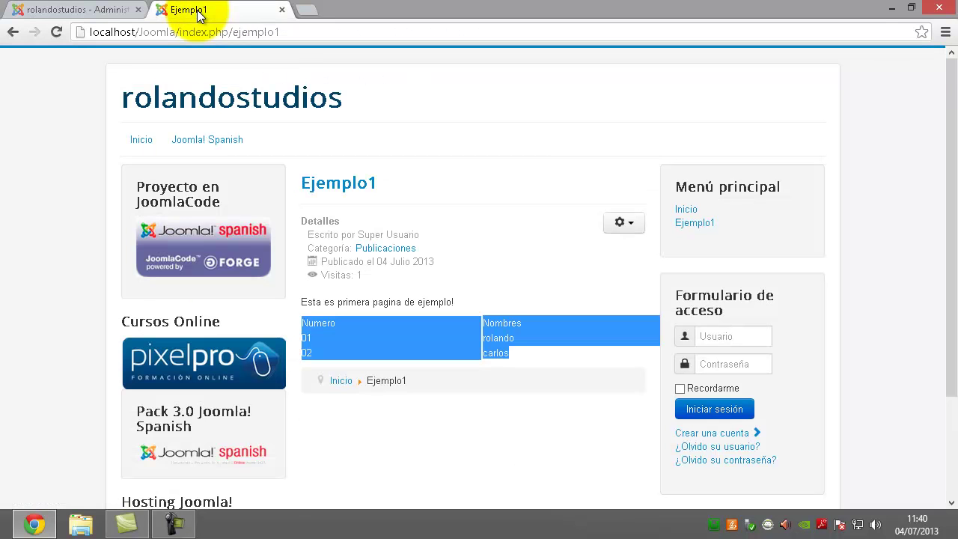
pyautogui.click(59, 30)
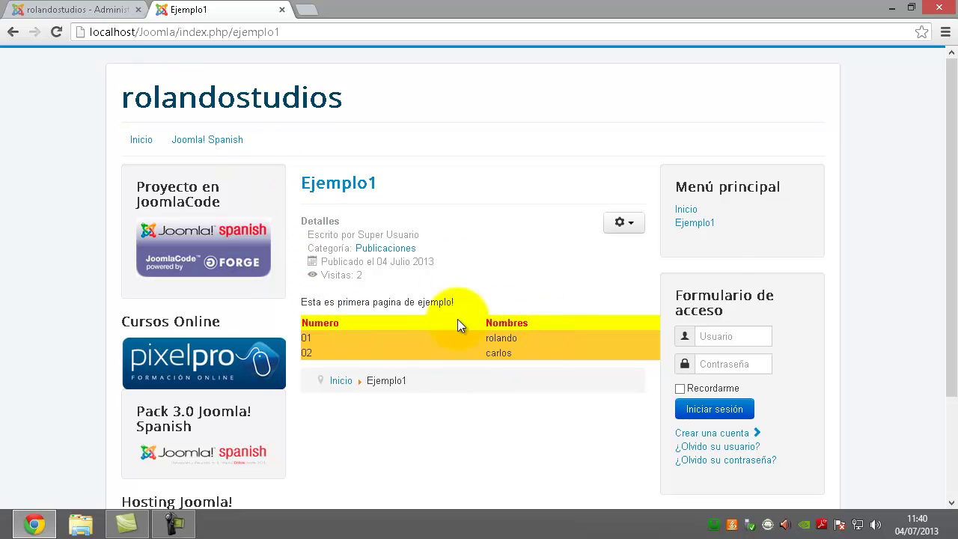
# - Reopen the Ejemplo1 article in the administration site and set the table's border width to 3 in the table properties
pyautogui.click(90, 10)
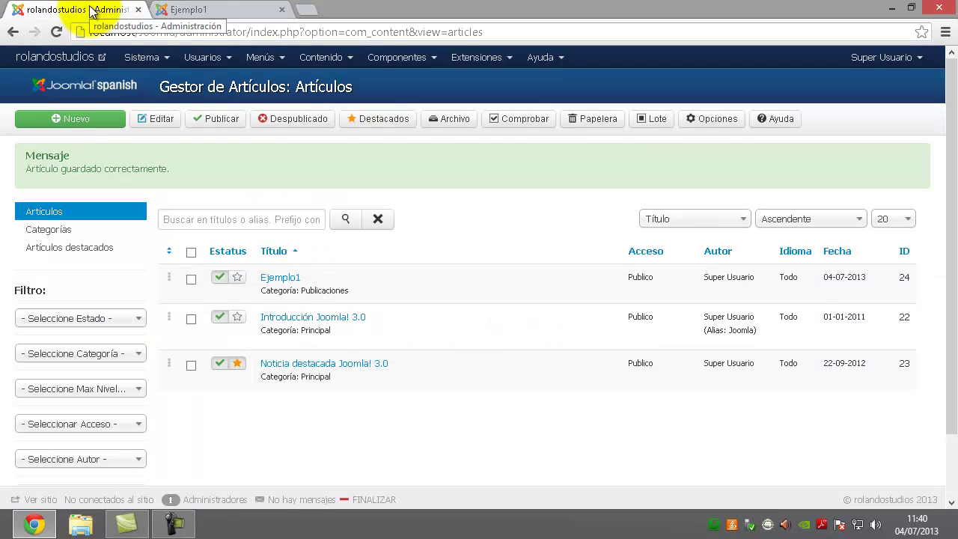
pyautogui.click(289, 280)
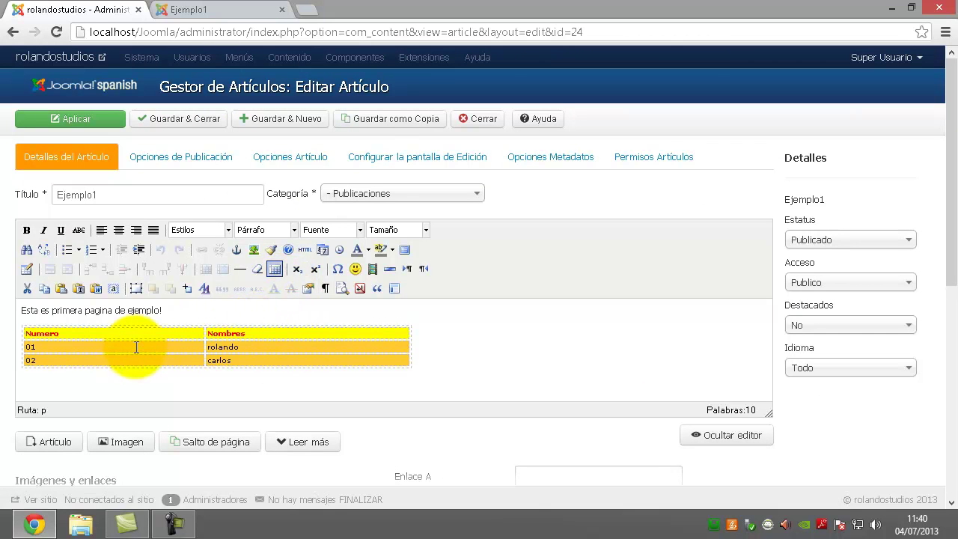
pyautogui.click(50, 330)
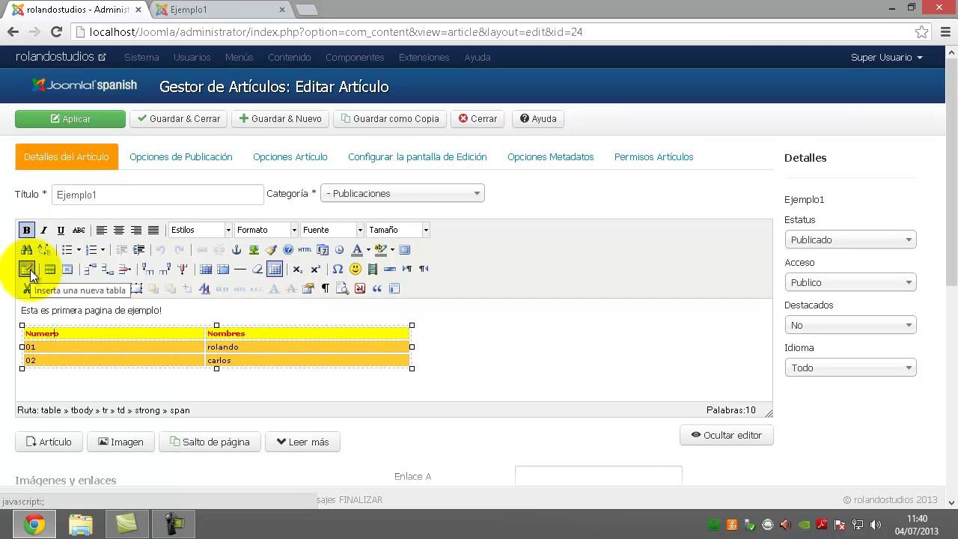
pyautogui.click(27, 271)
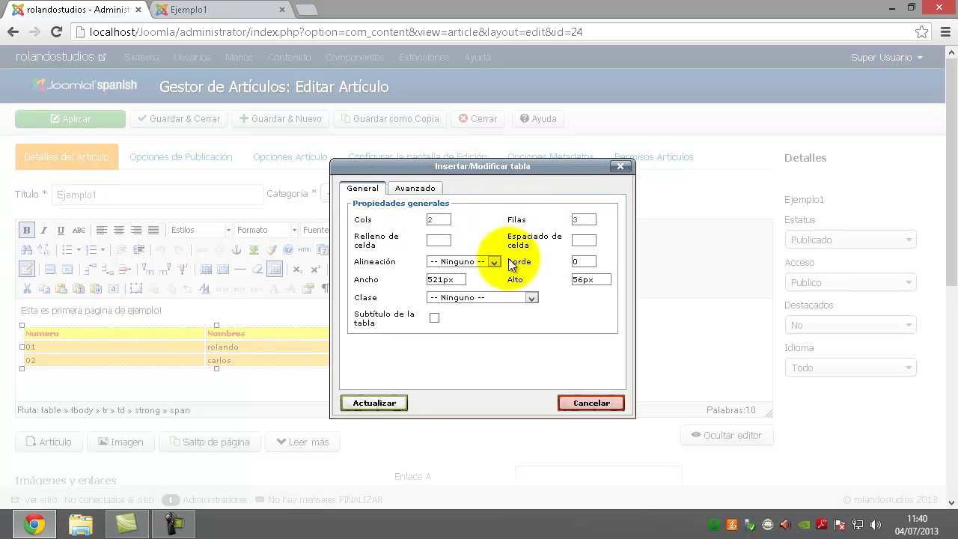
pyautogui.doubleClick(586, 261)
pyautogui.write('3')
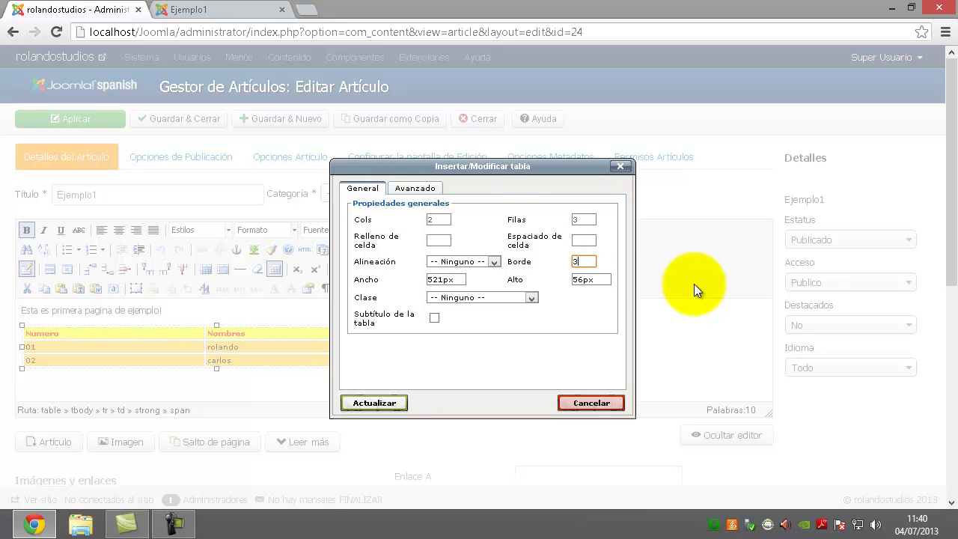
# - Set the table's border colour to red #cc0000, update the table, and save and close the article
pyautogui.click(416, 190)
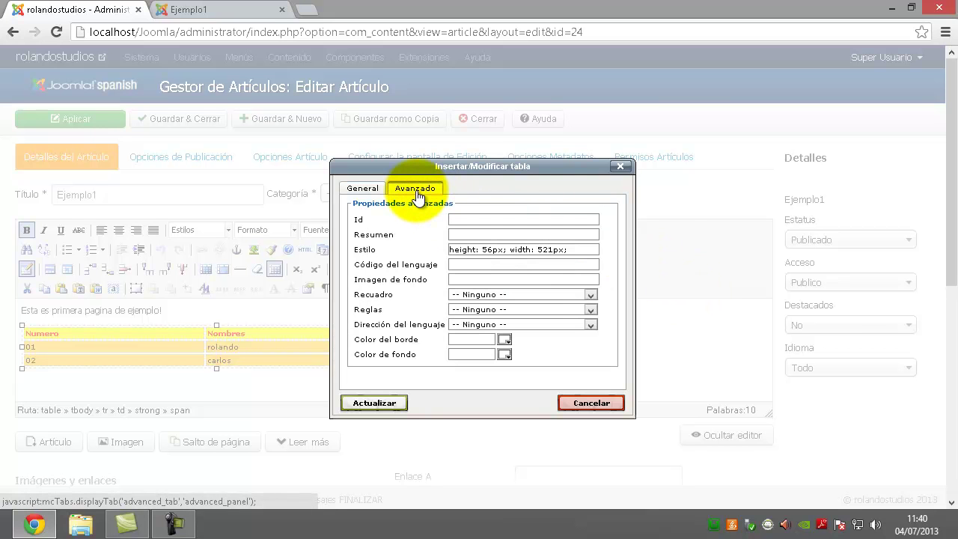
pyautogui.click(506, 340)
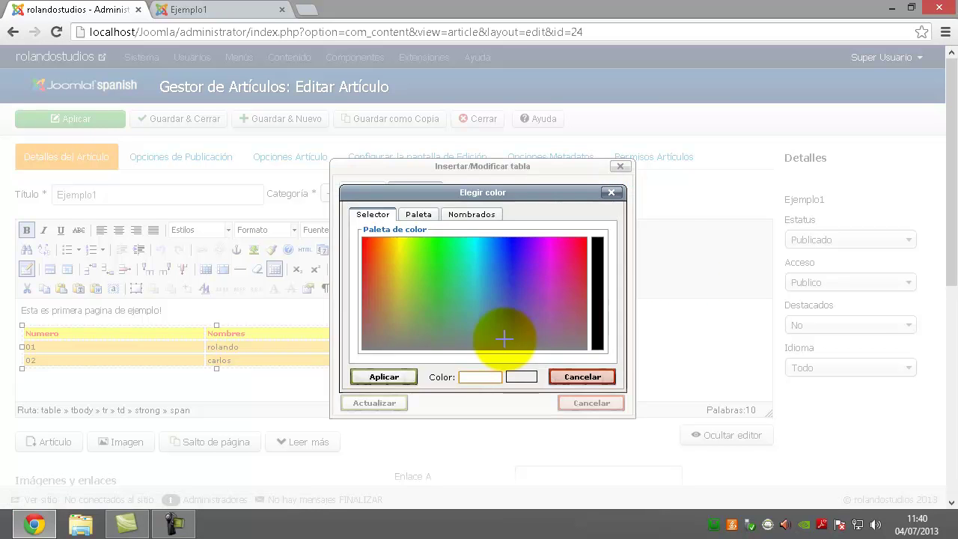
pyautogui.click(415, 216)
pyautogui.click(417, 251)
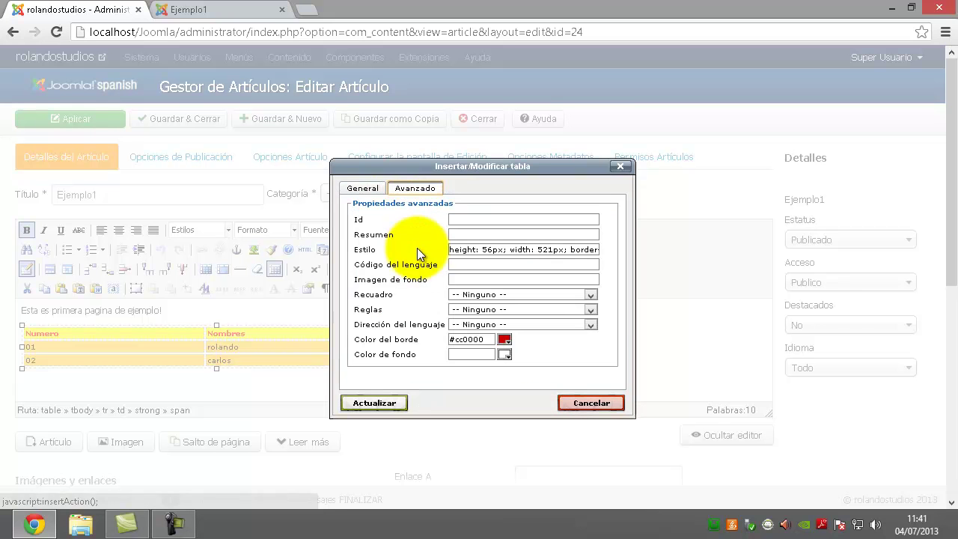
pyautogui.click(388, 408)
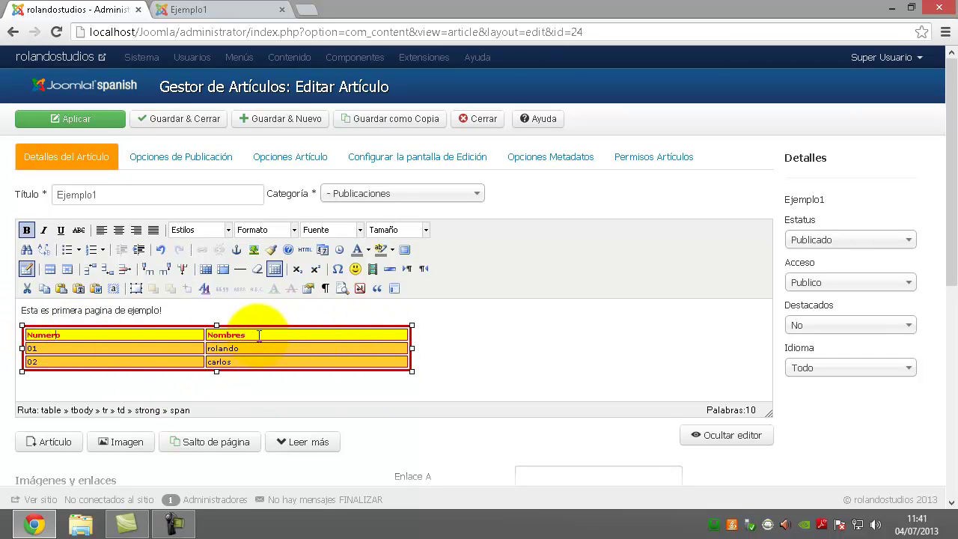
pyautogui.click(188, 126)
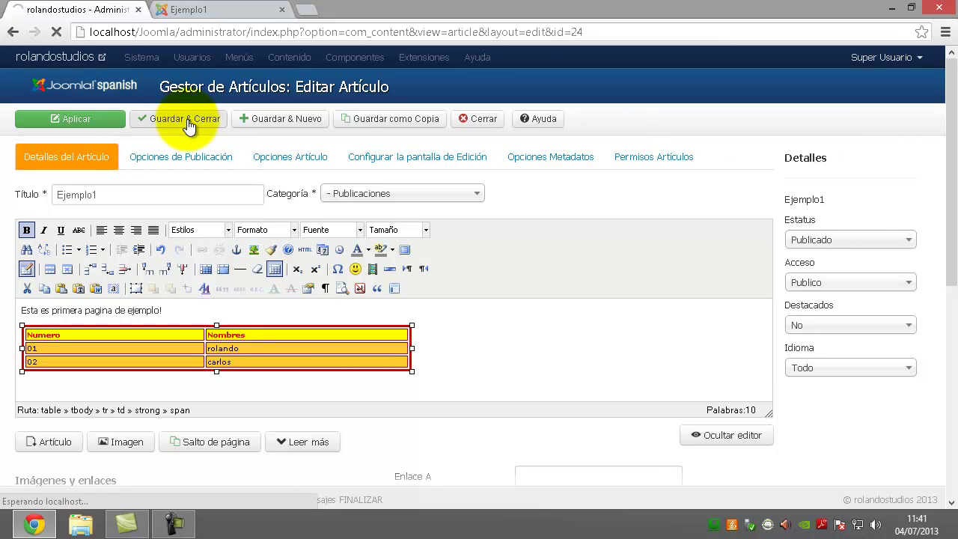